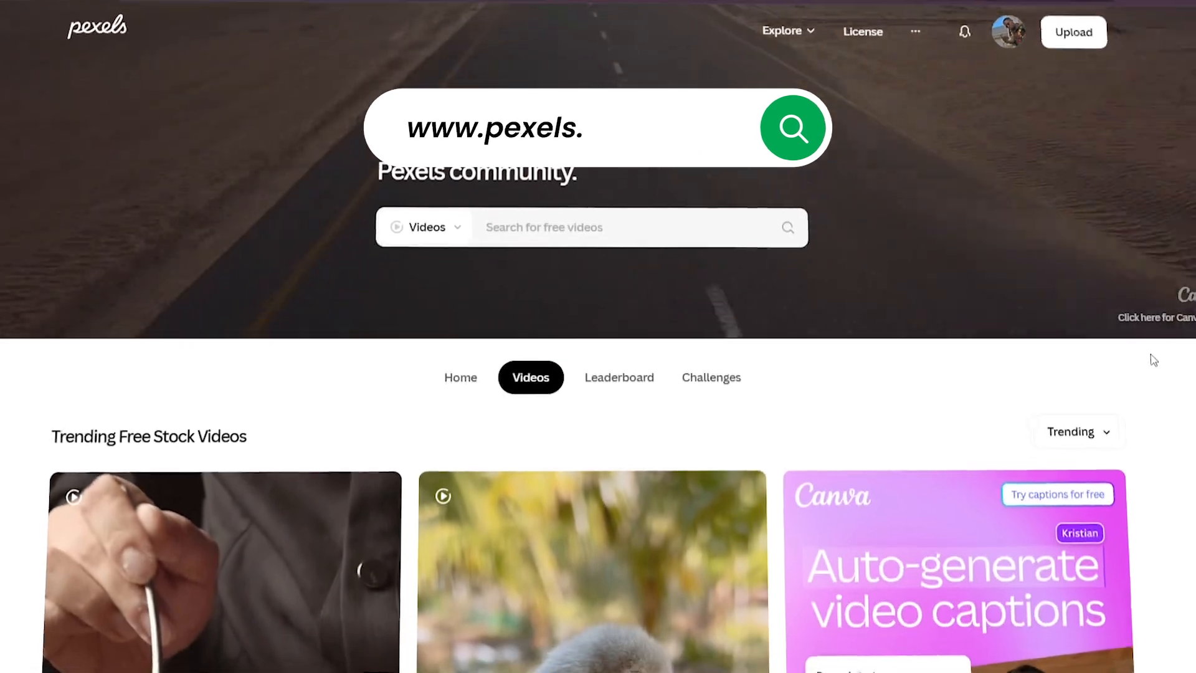
# Step: Browse the trending free stock videos on Pexels
pyautogui.scroll(-20, 598, 362)
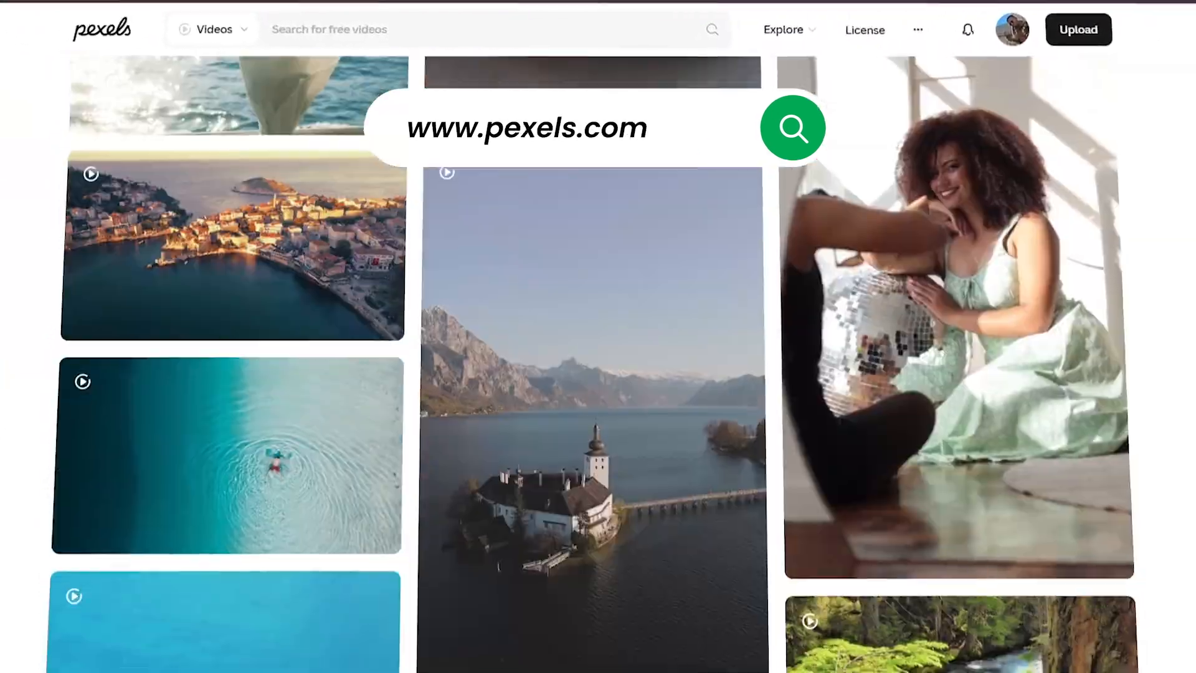
pyautogui.scroll(-20, 598, 361)
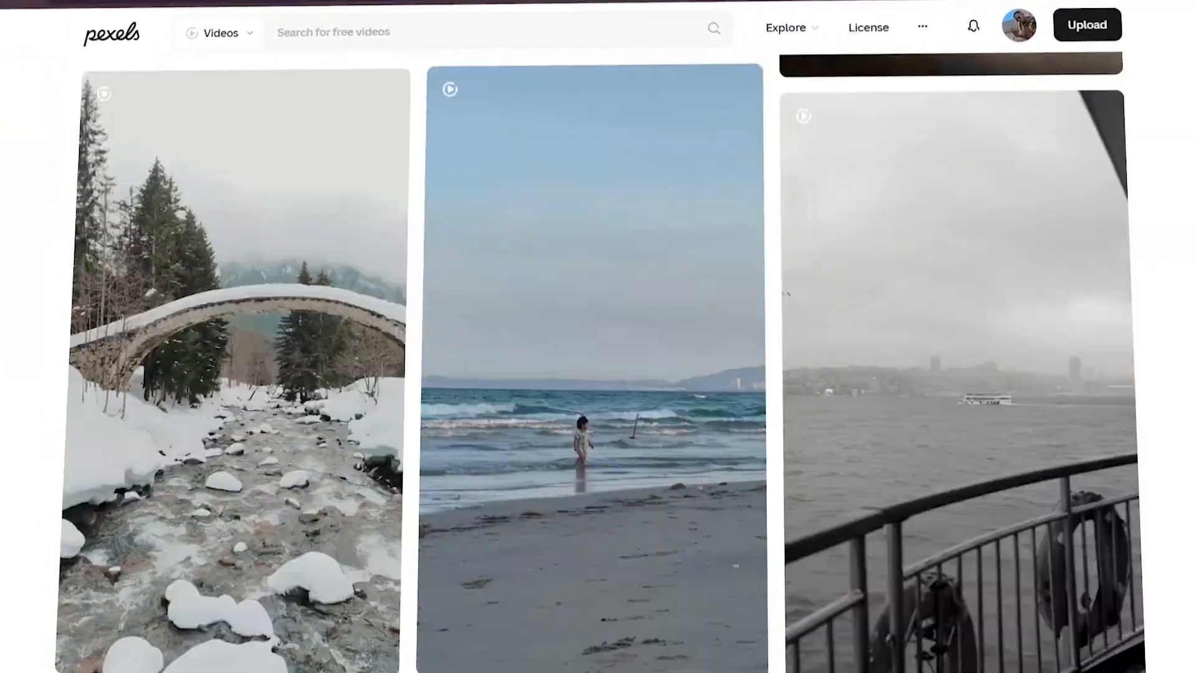
pyautogui.scroll(-10, 598, 362)
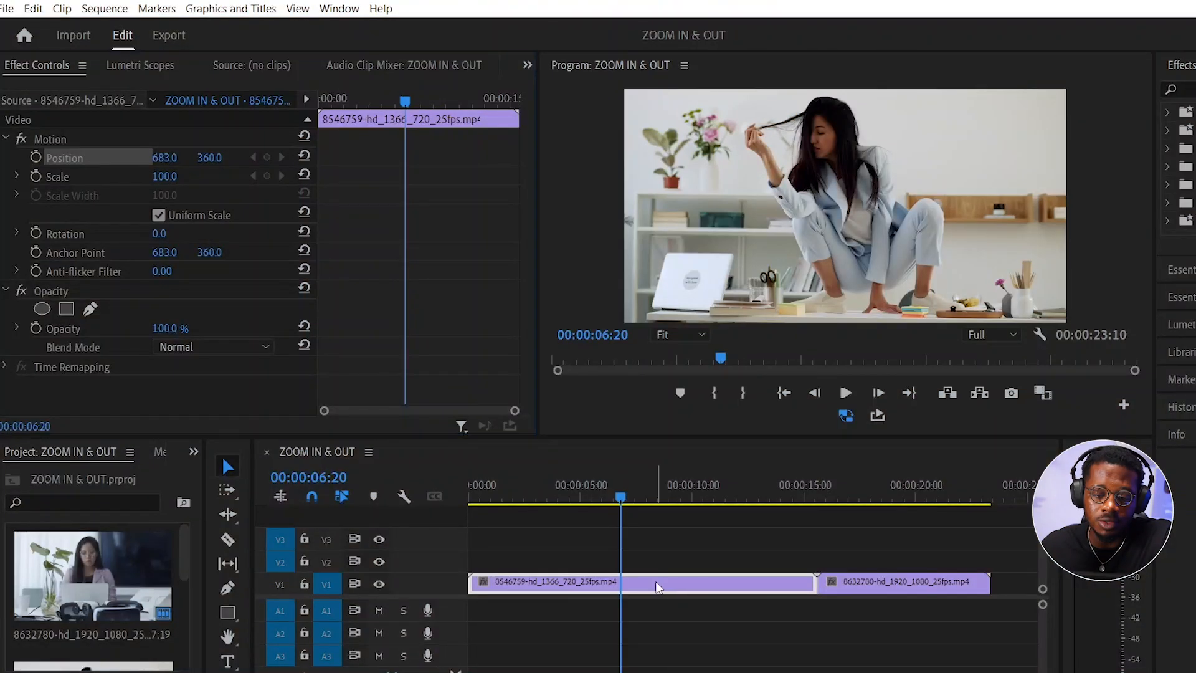
pyautogui.click(657, 584)
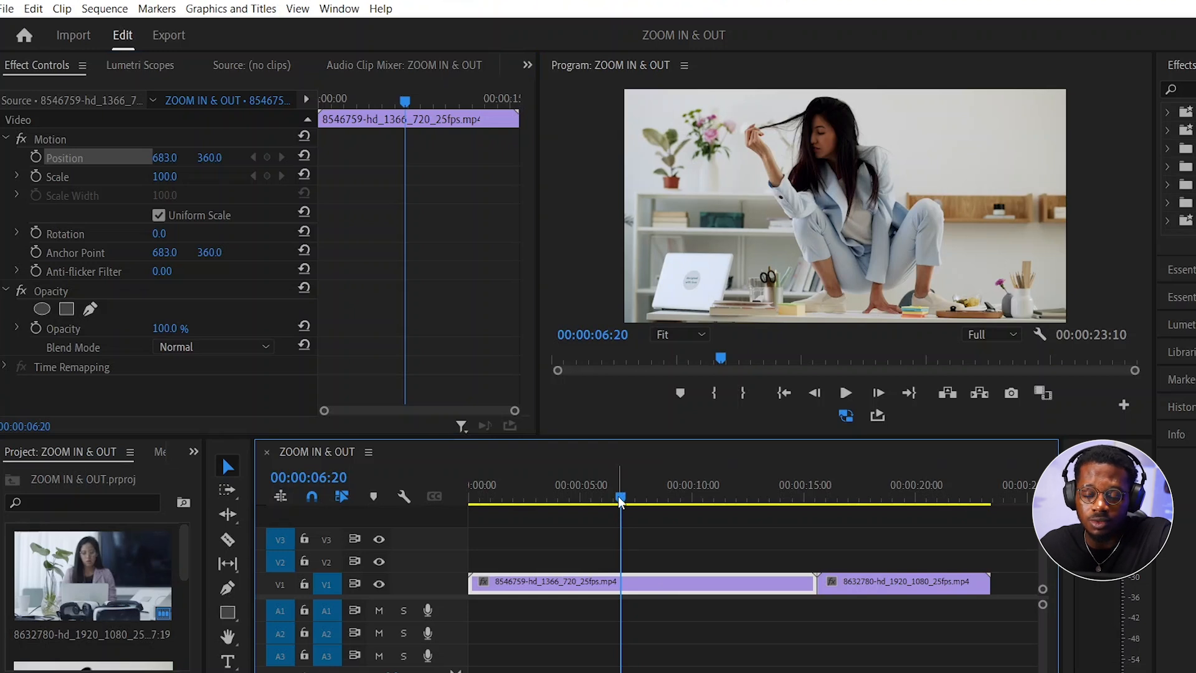
pyautogui.moveTo(680, 524); pyautogui.dragTo(958, 612)
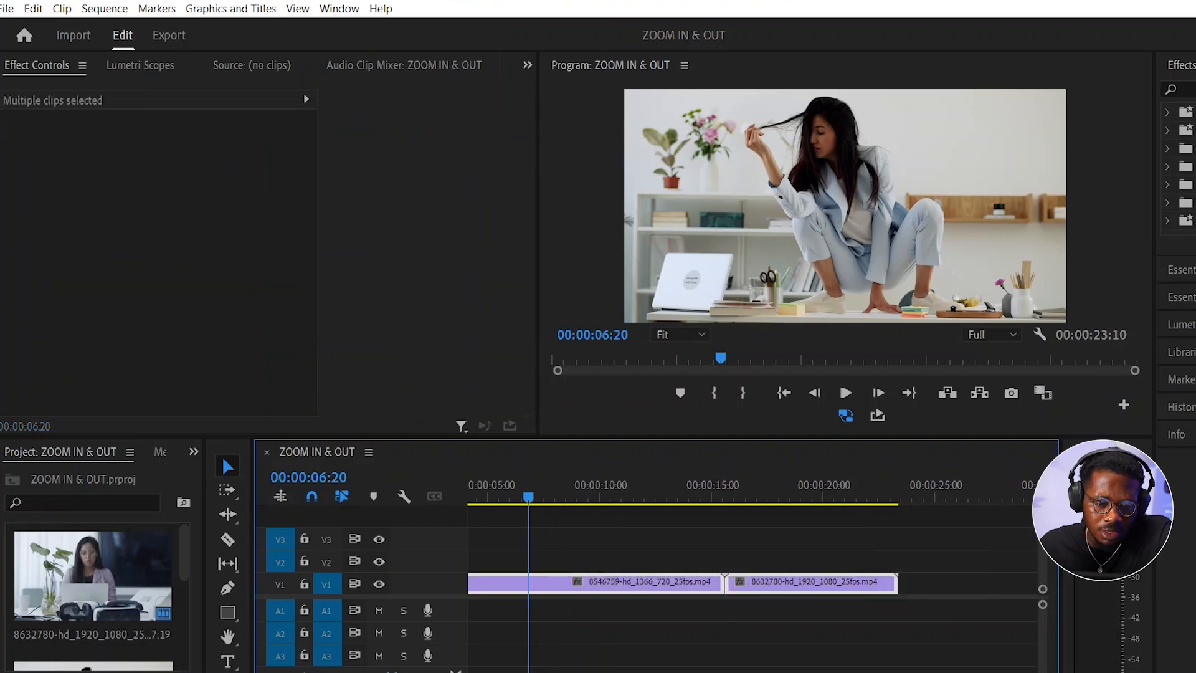
pyautogui.scroll(2, 752, 585)
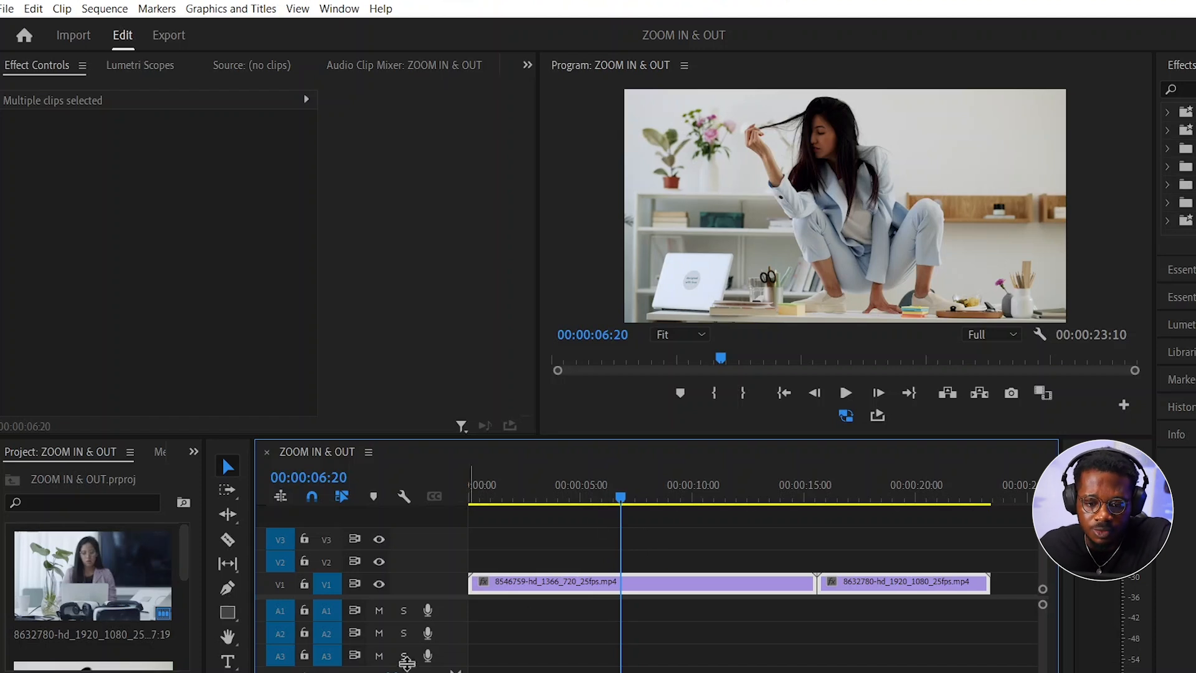
pyautogui.click(645, 625)
pyautogui.click(652, 585)
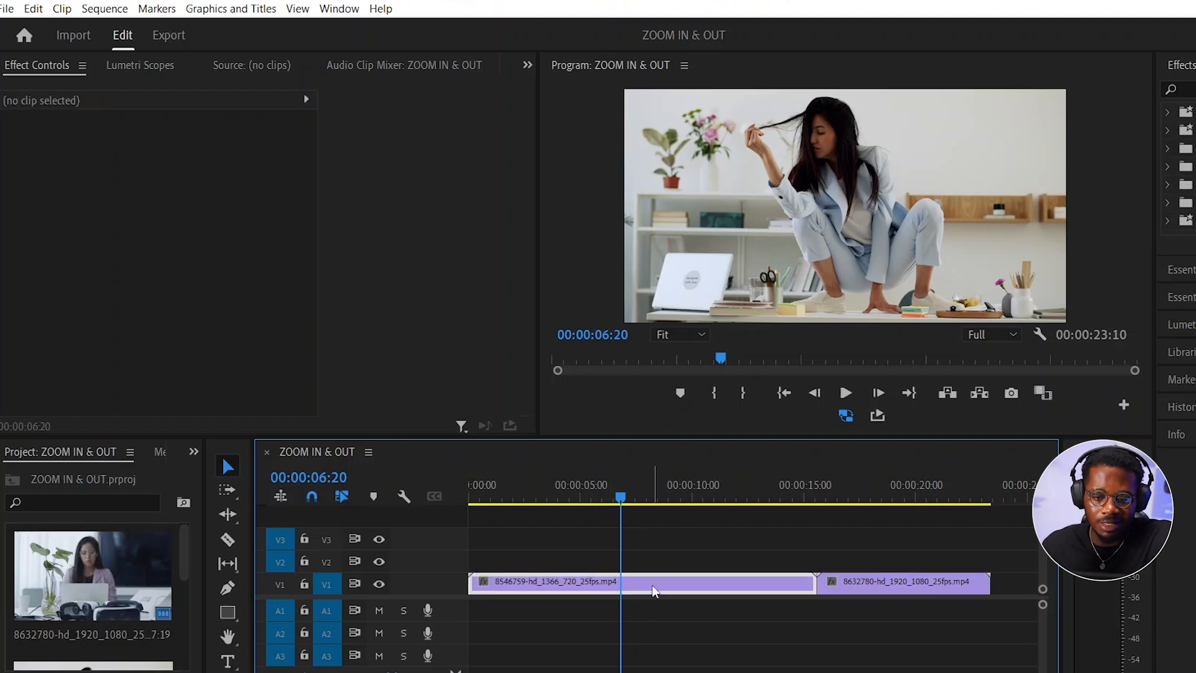
pyautogui.moveTo(779, 544); pyautogui.dragTo(880, 577)
pyautogui.click(716, 597)
# Step: Enable Scale and Position animation on the first timeline clip at 00:00:06:20, keeping the starting framing at 100 scale
pyautogui.click(627, 585)
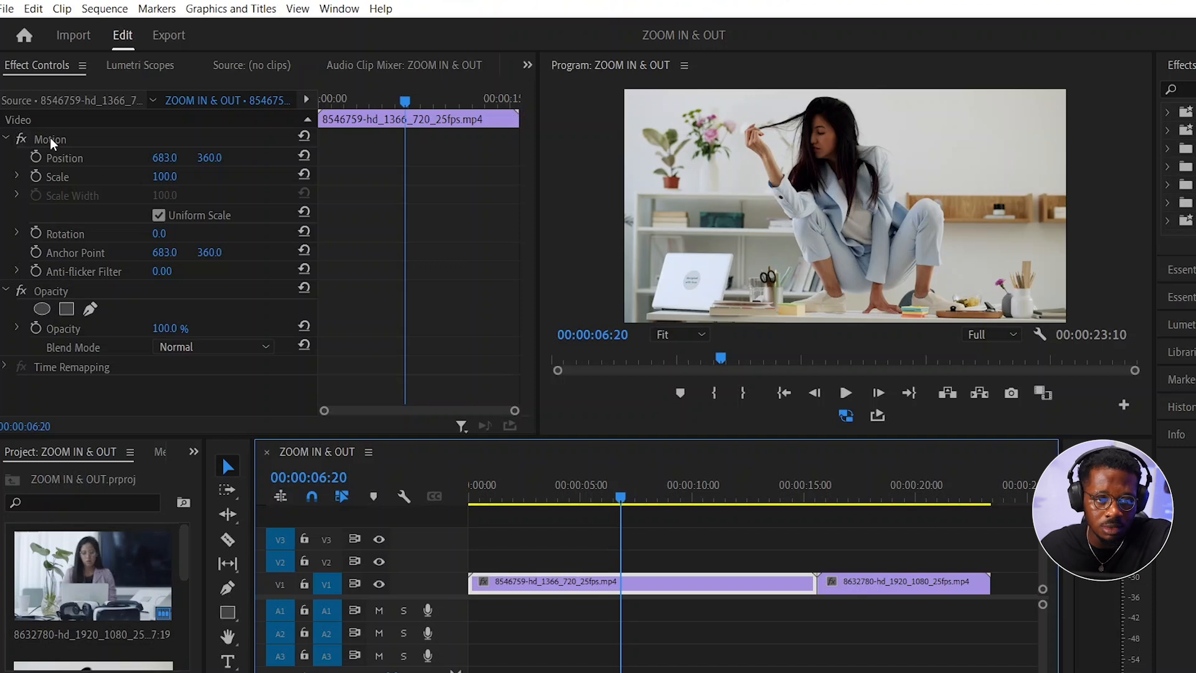
pyautogui.click(8, 140)
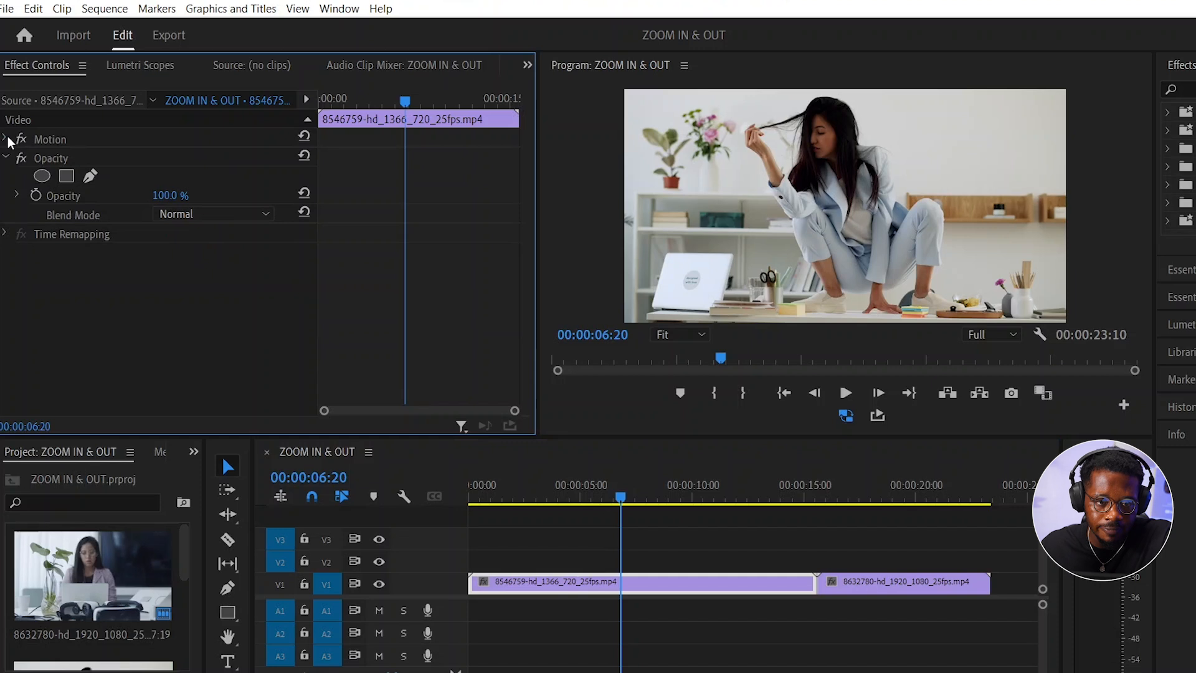
pyautogui.click(7, 139)
pyautogui.click(8, 140)
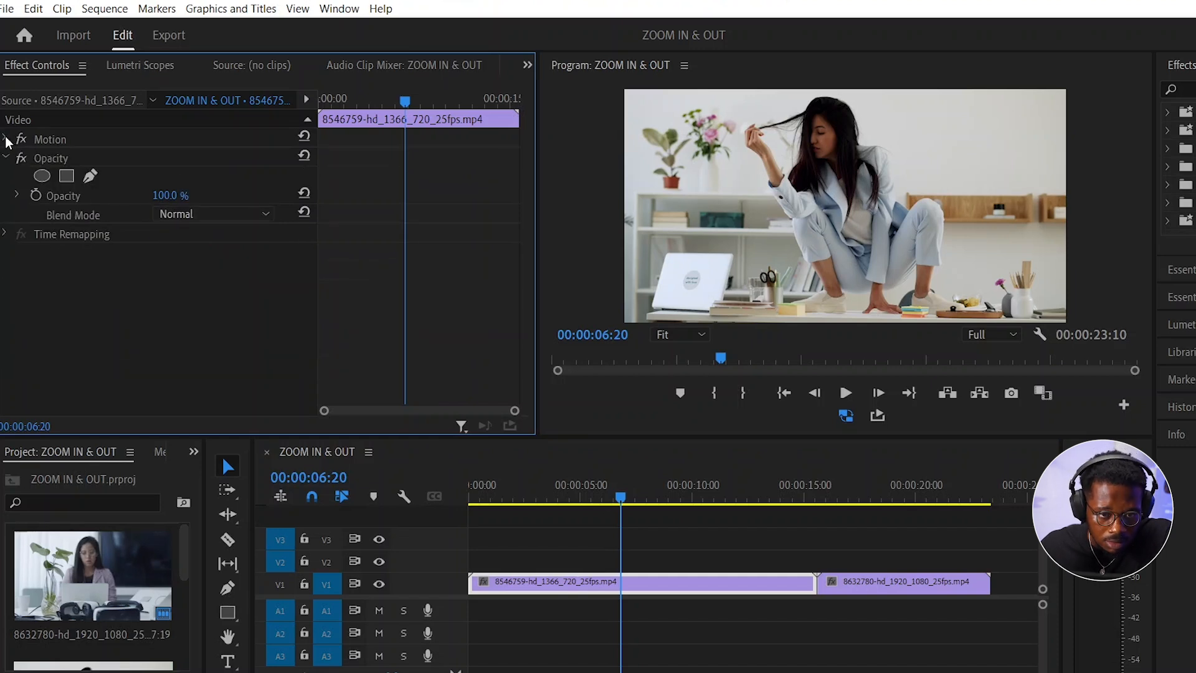
pyautogui.click(6, 140)
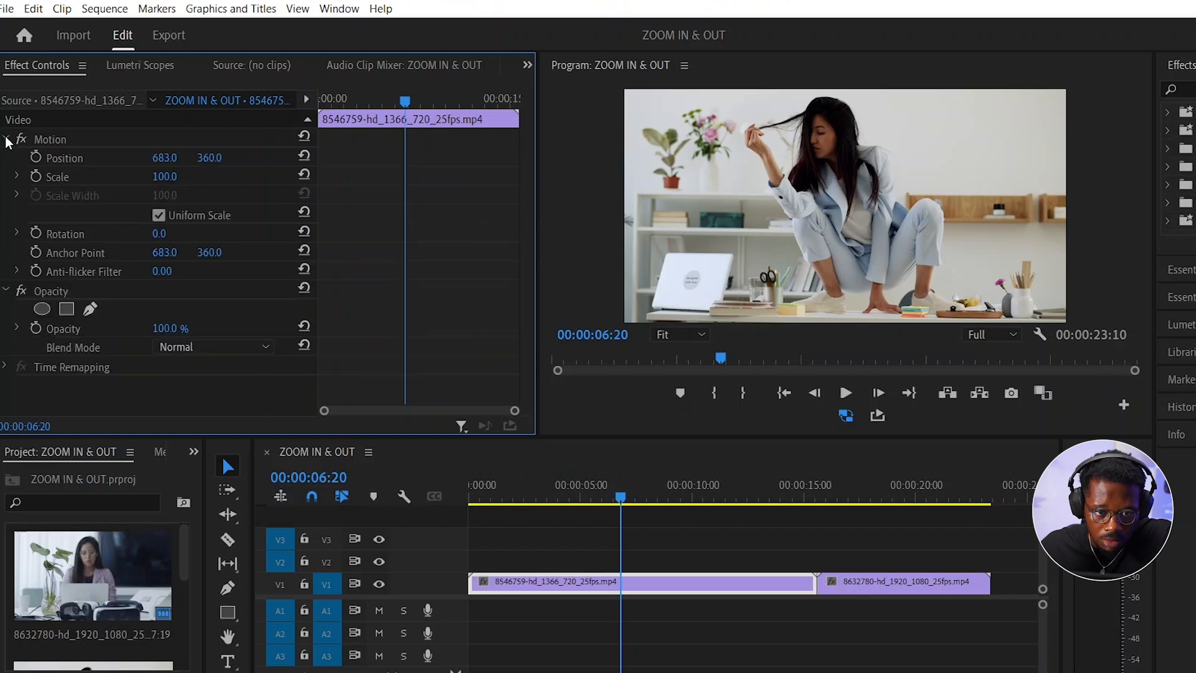
pyautogui.click(35, 175)
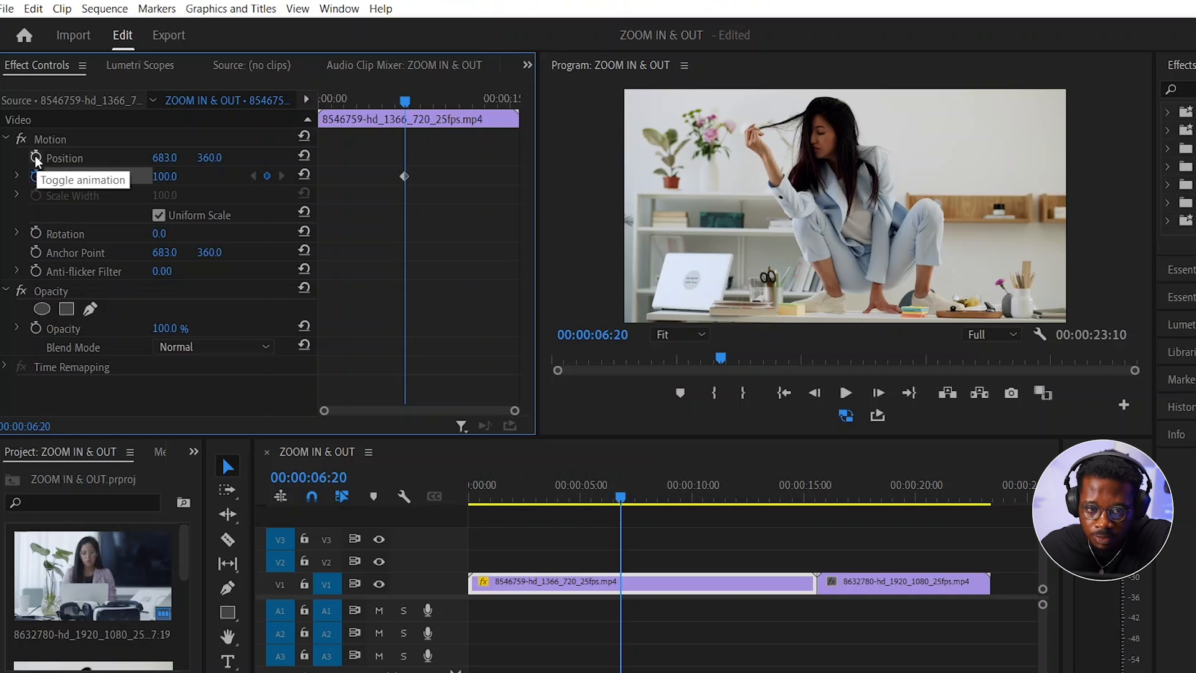
pyautogui.click(35, 157)
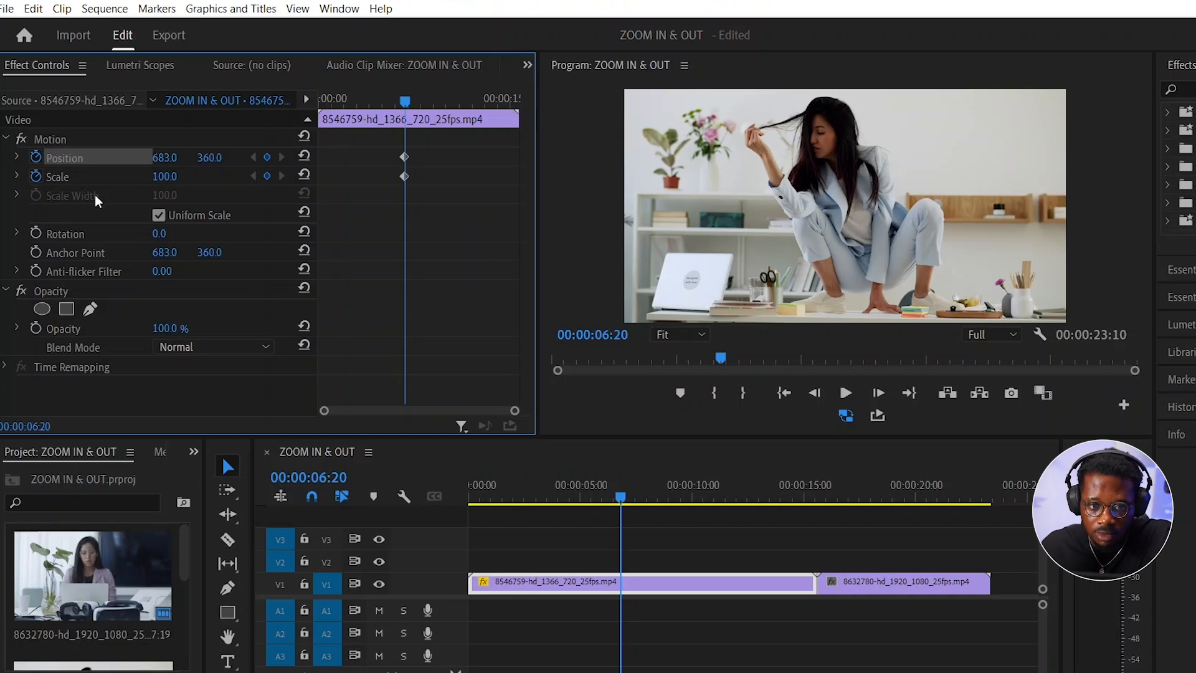
# Step: Add Scale and Position keyframes at 00:00:07:21, with Scale at 120 and vertical Position at 402
pyautogui.click(621, 497)
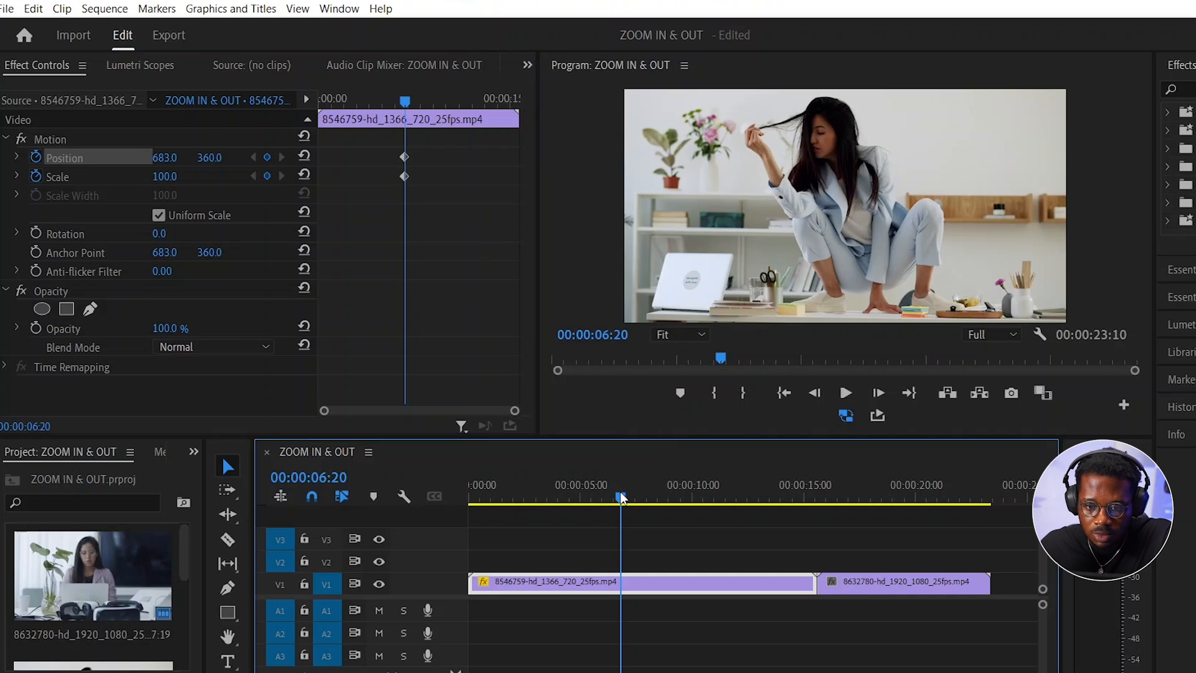
pyautogui.moveTo(621, 497); pyautogui.dragTo(643, 518)
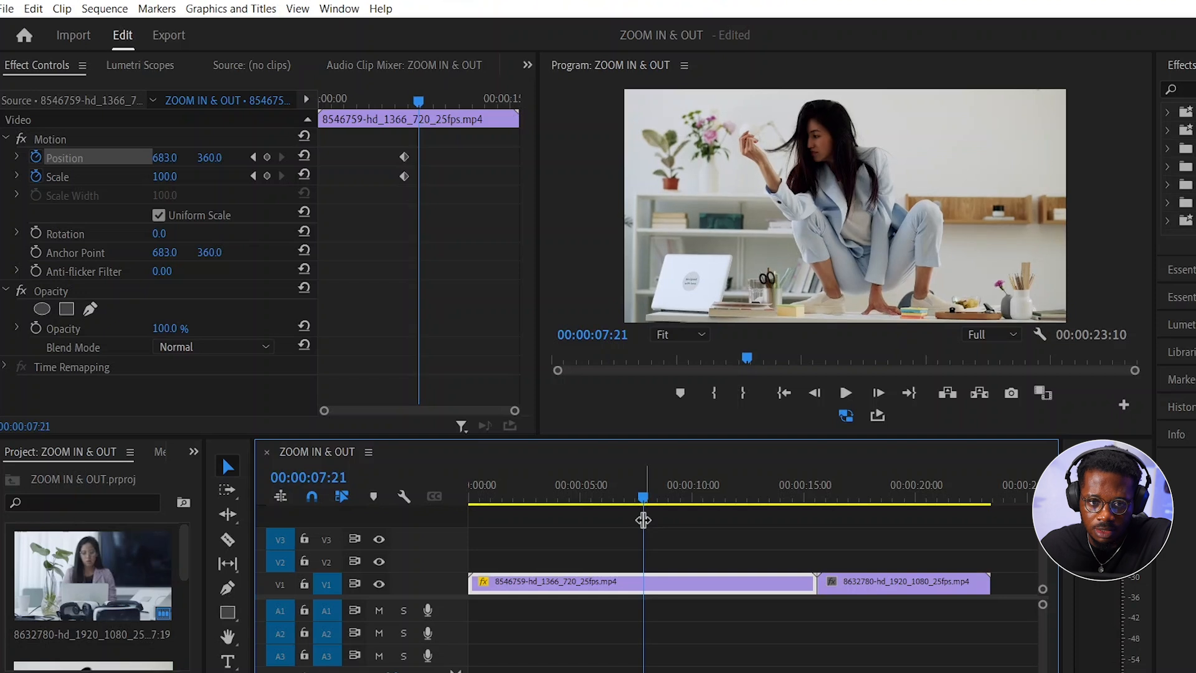
pyautogui.click(266, 175)
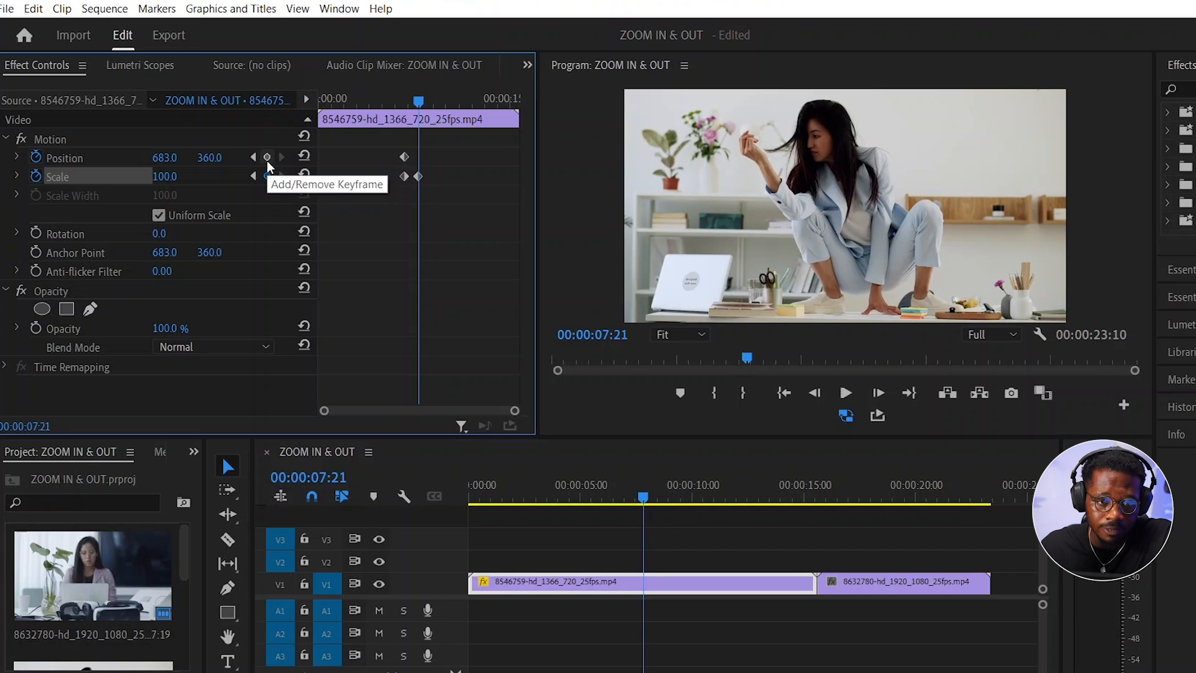
pyautogui.click(267, 159)
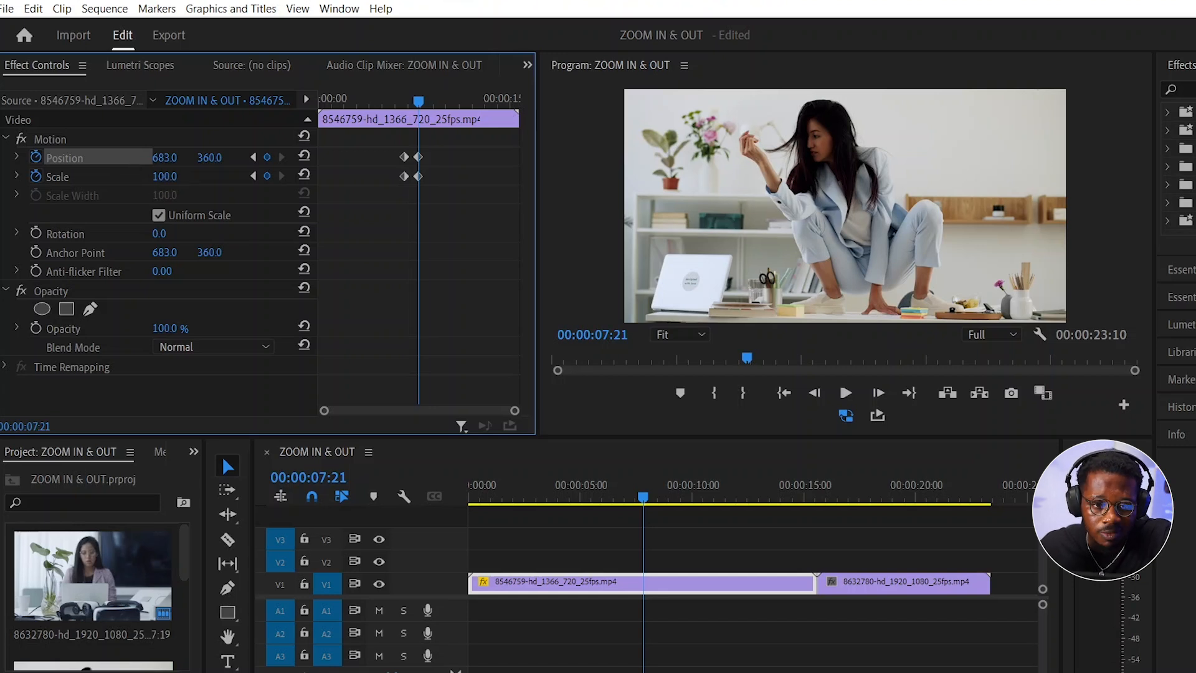
pyautogui.moveTo(164, 177); pyautogui.dragTo(178, 177)
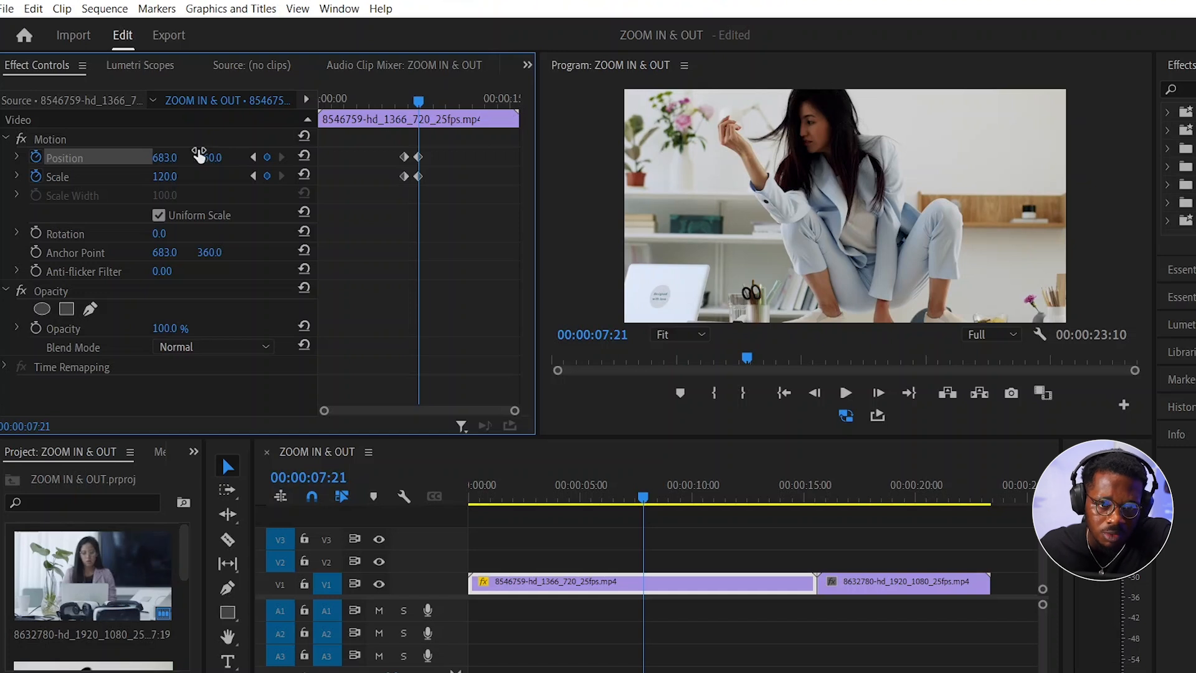
pyautogui.moveTo(210, 157); pyautogui.dragTo(235, 157)
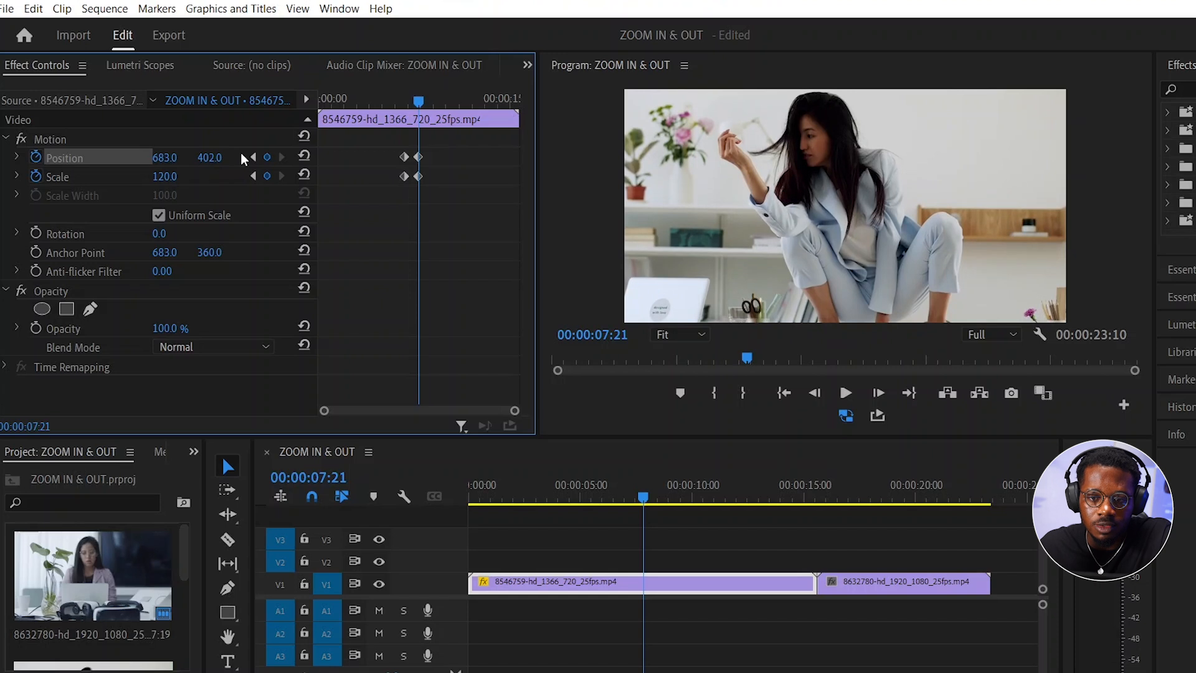
# Step: Play the sequence from before the first keyframes to check the zoom-in
pyautogui.moveTo(643, 498); pyautogui.dragTo(540, 519)
pyautogui.press('space')
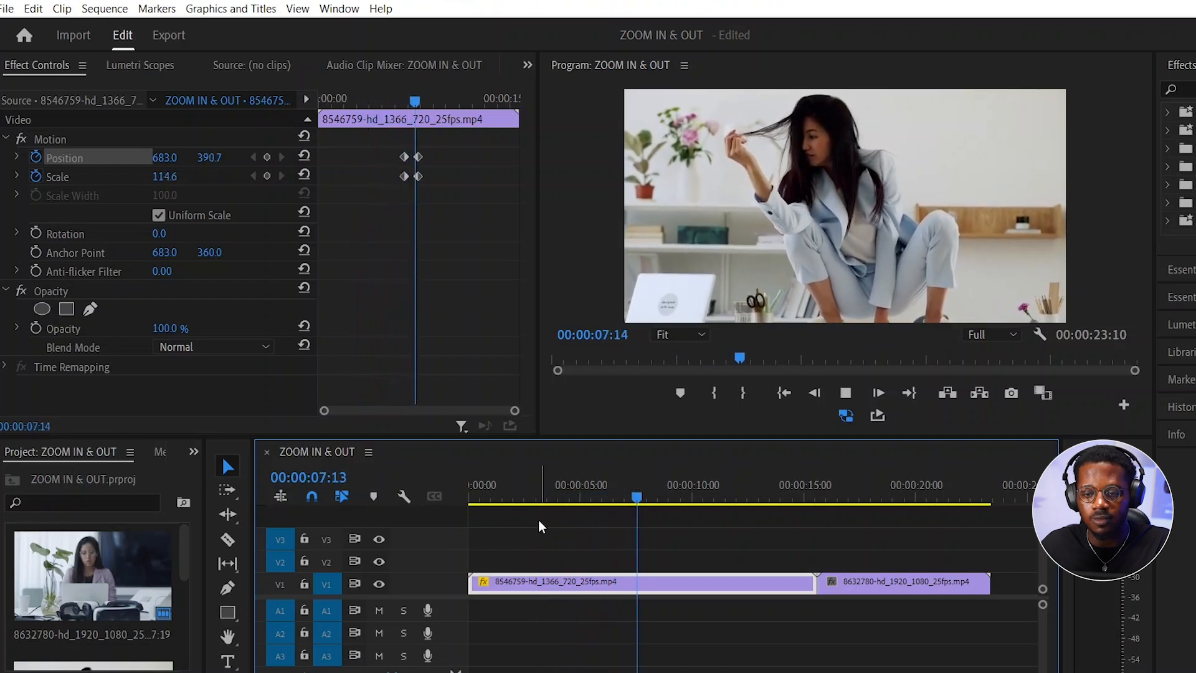
pyautogui.press('space')
# Step: Move the second pair of Scale and Position keyframes closer to the first pair and preview the faster zoom
pyautogui.moveTo(515, 411); pyautogui.dragTo(474, 411)
pyautogui.moveTo(429, 204); pyautogui.dragTo(384, 179)
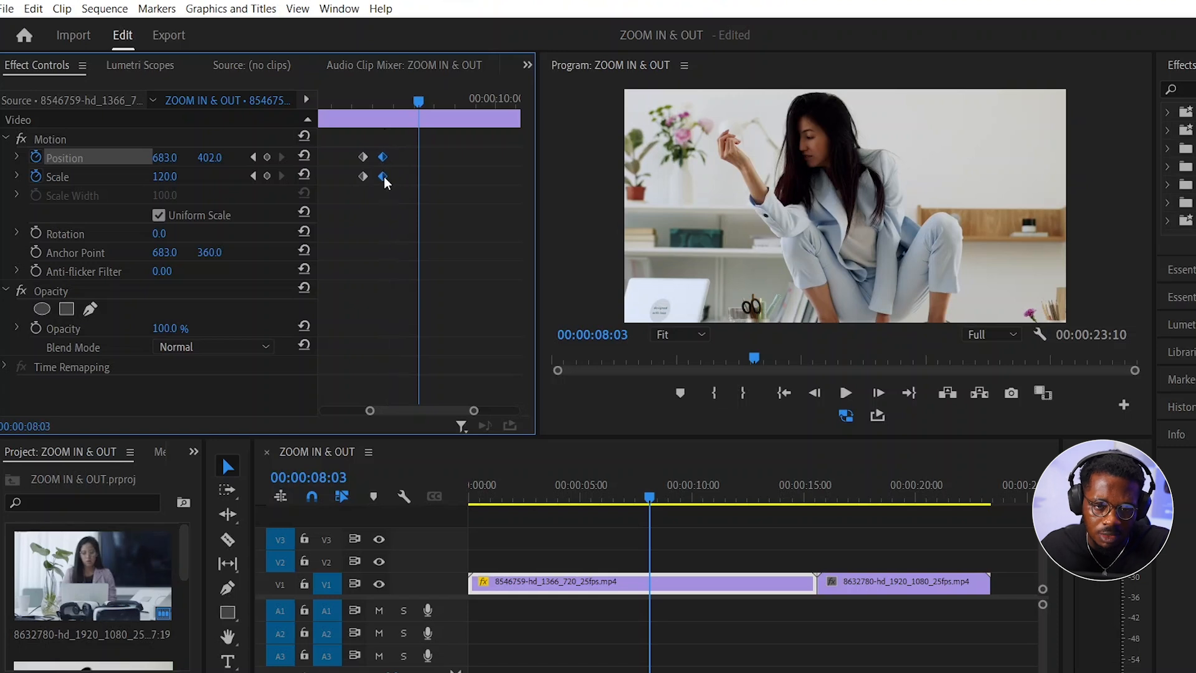
pyautogui.click(346, 99)
pyautogui.press('space')
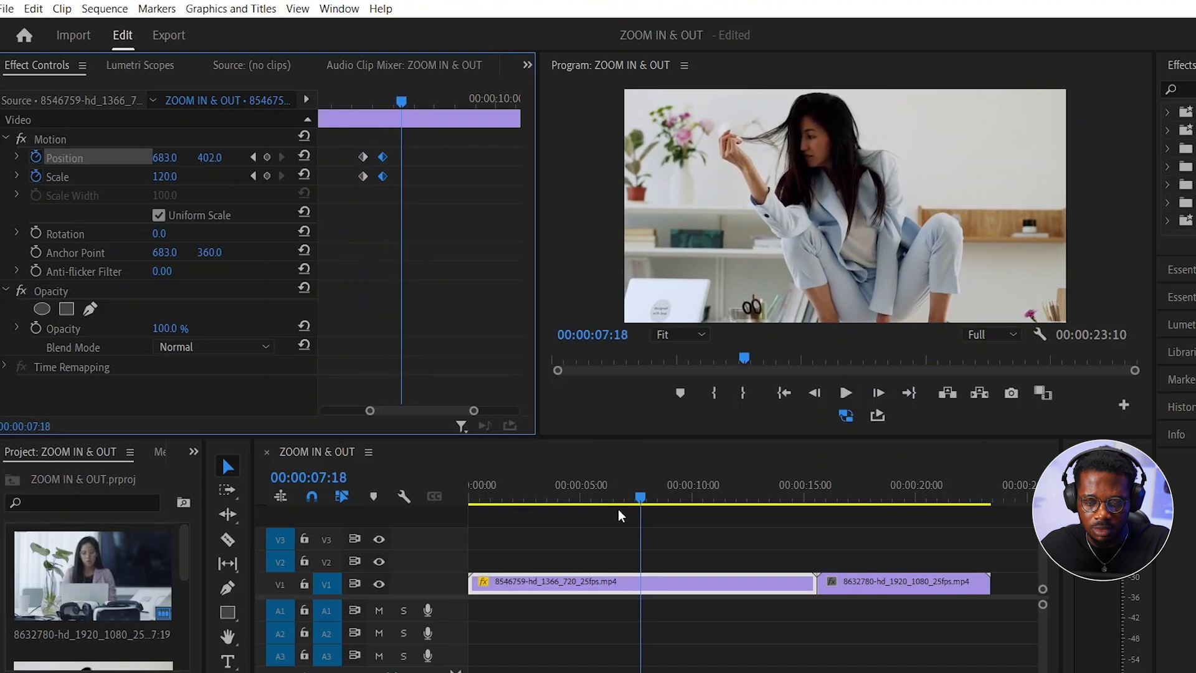
pyautogui.click(334, 95)
pyautogui.press('space')
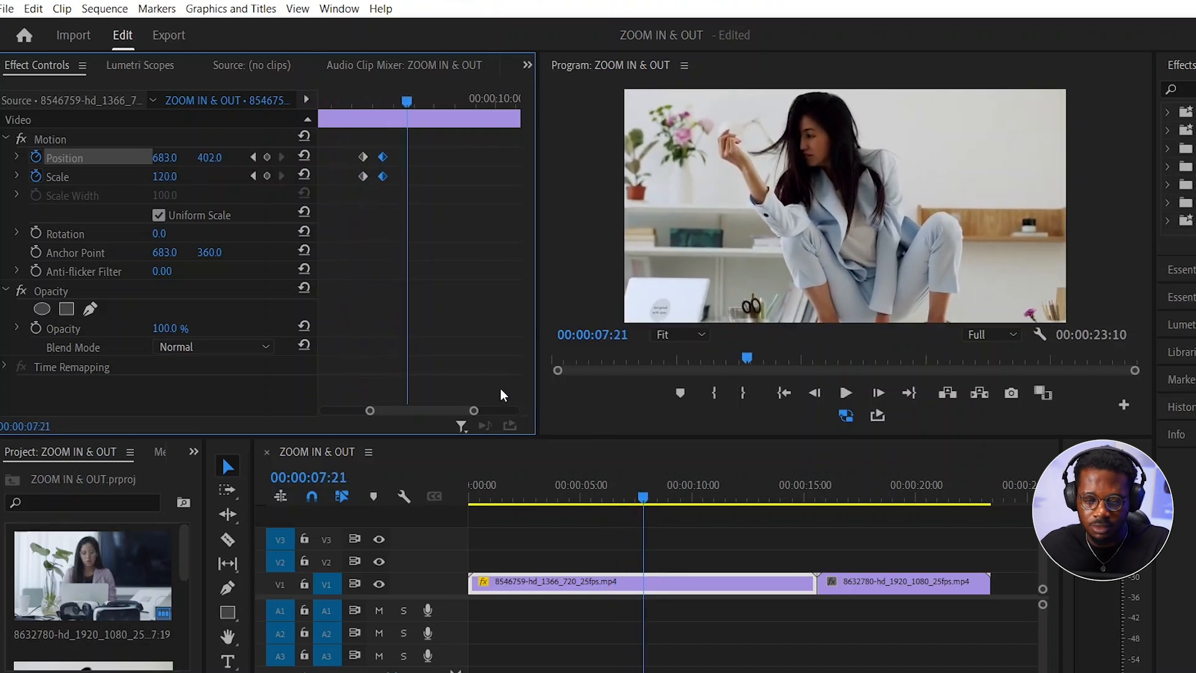
# Step: Shift the ending Scale and Position keyframes slightly earlier again and play back the shortened zoom
pyautogui.moveTo(383, 177); pyautogui.dragTo(377, 184)
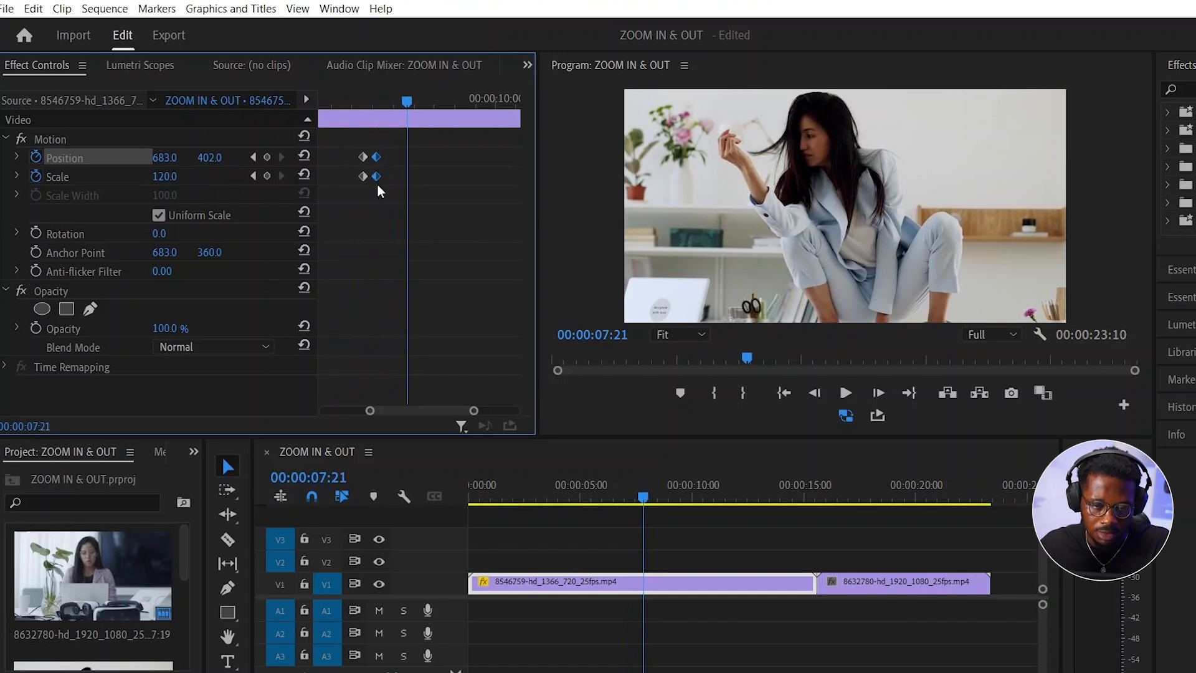
pyautogui.click(335, 98)
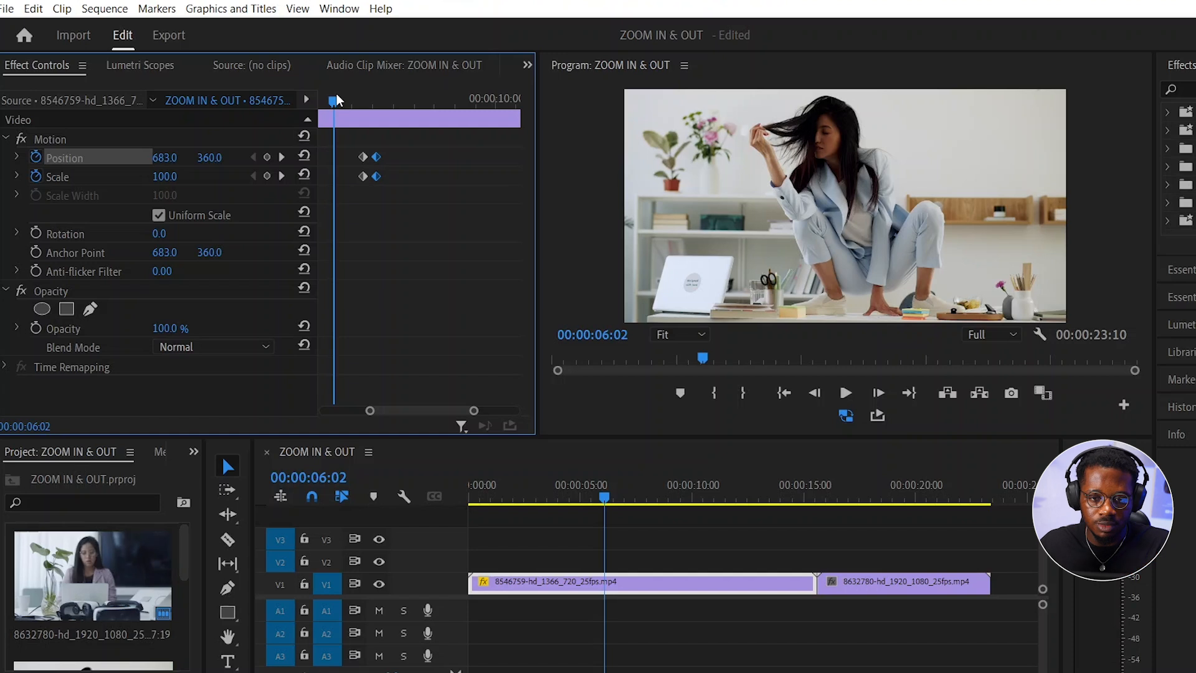
pyautogui.press('space')
pyautogui.press('space')
pyautogui.click(341, 96)
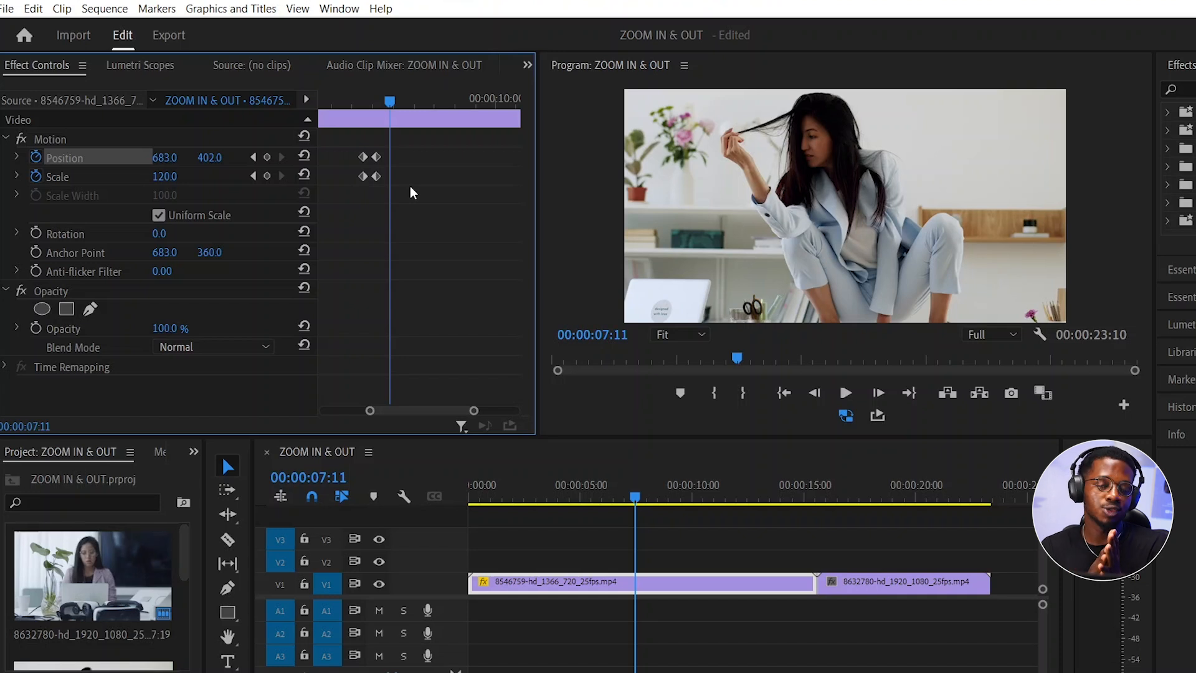
# Step: Apply Ease In temporal interpolation to all four Position and Scale keyframes
pyautogui.moveTo(405, 206); pyautogui.dragTo(371, 158)
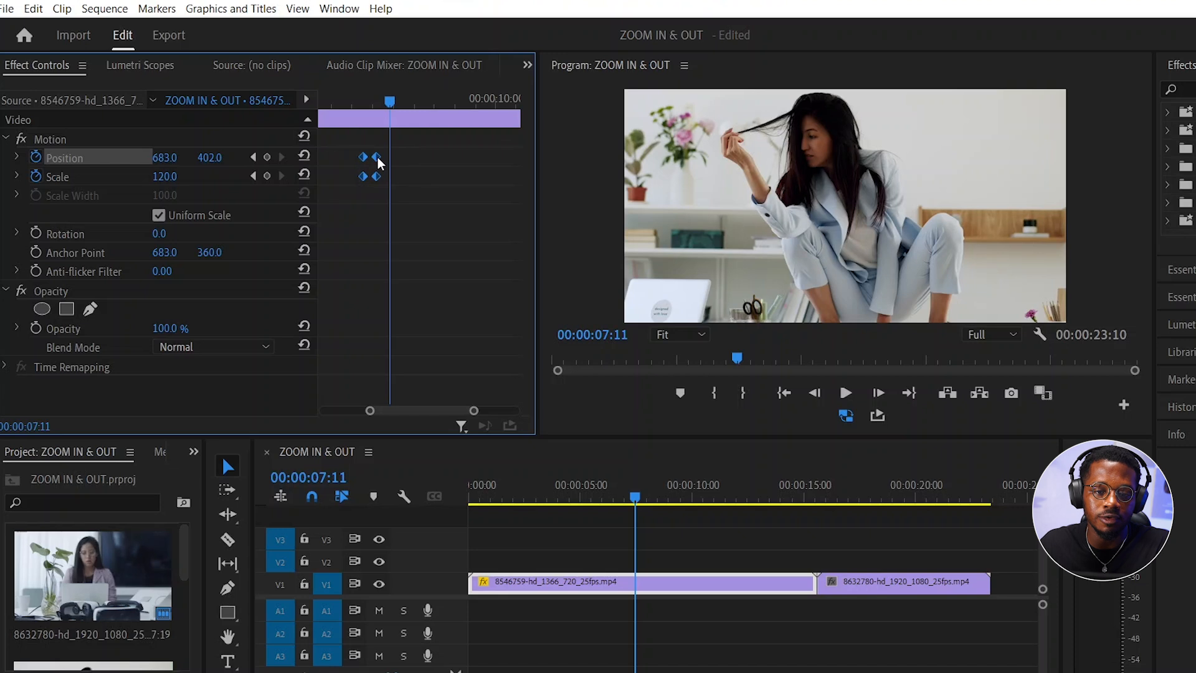
pyautogui.rightClick(377, 157)
pyautogui.moveTo(517, 294)
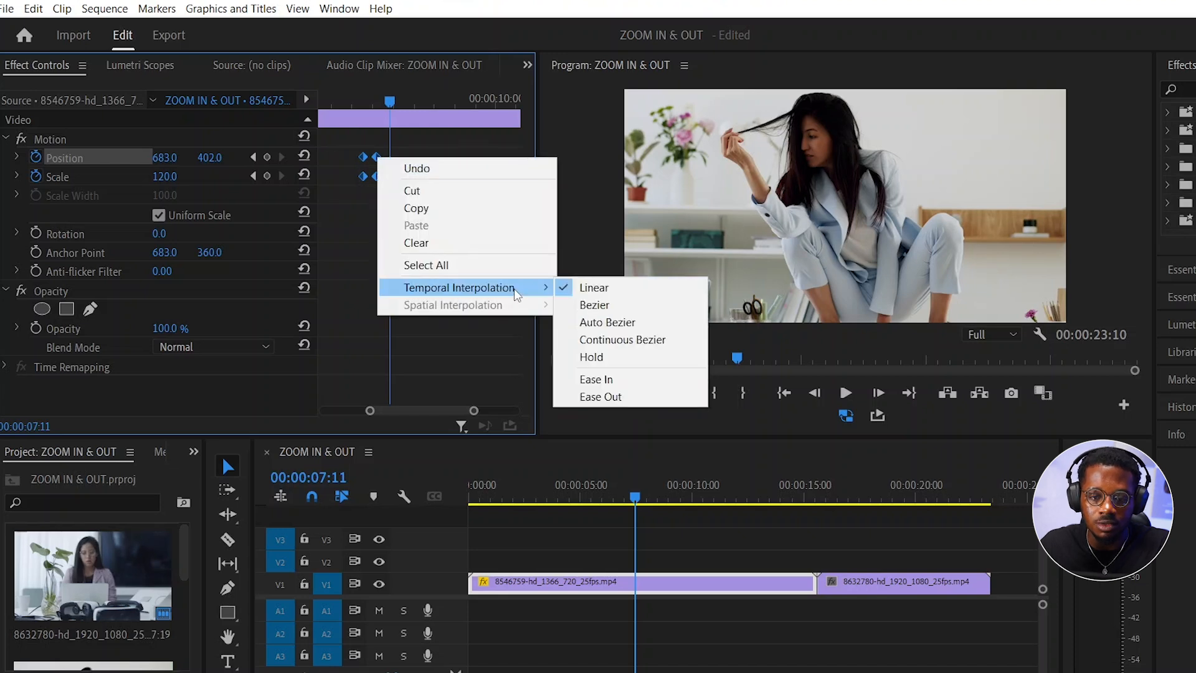
pyautogui.click(616, 382)
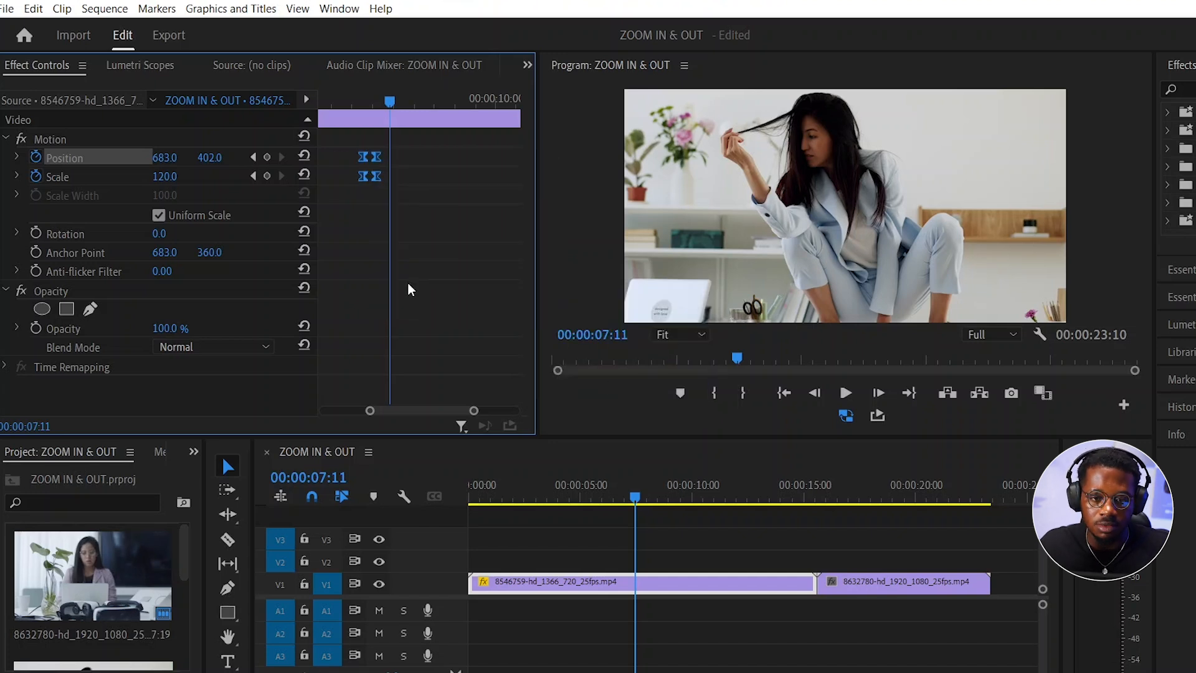
# Step: Play back the eased zoom from shortly before its first keyframes
pyautogui.click(559, 491)
pyautogui.press('space')
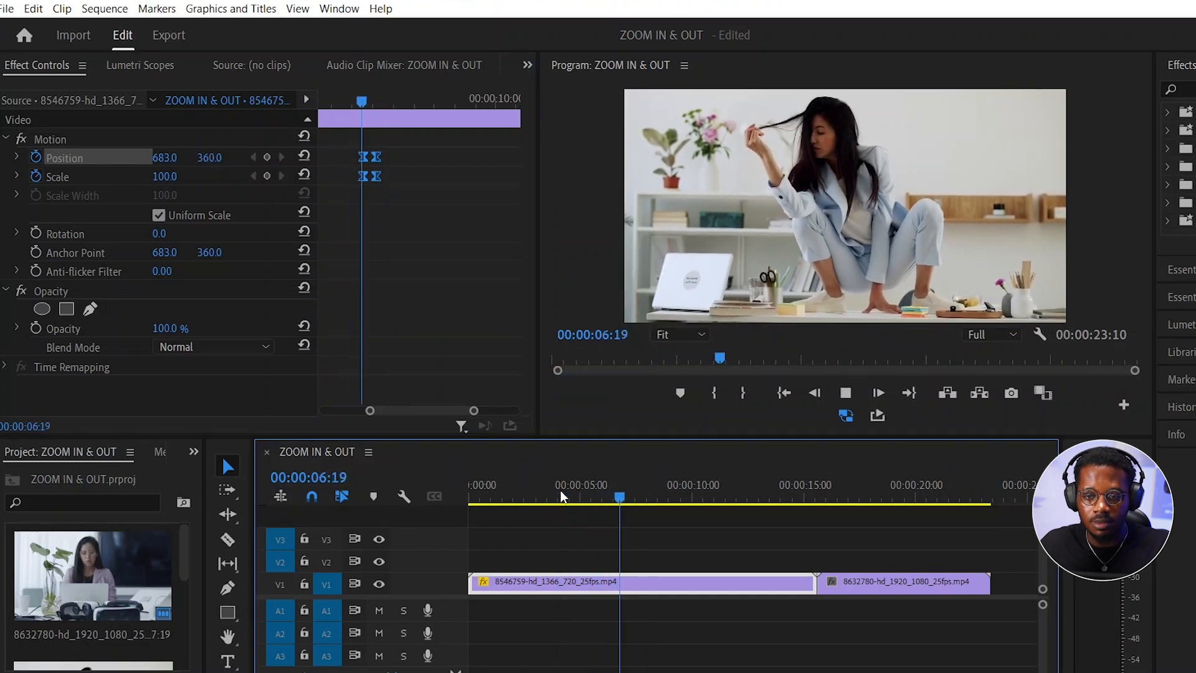
pyautogui.press('space')
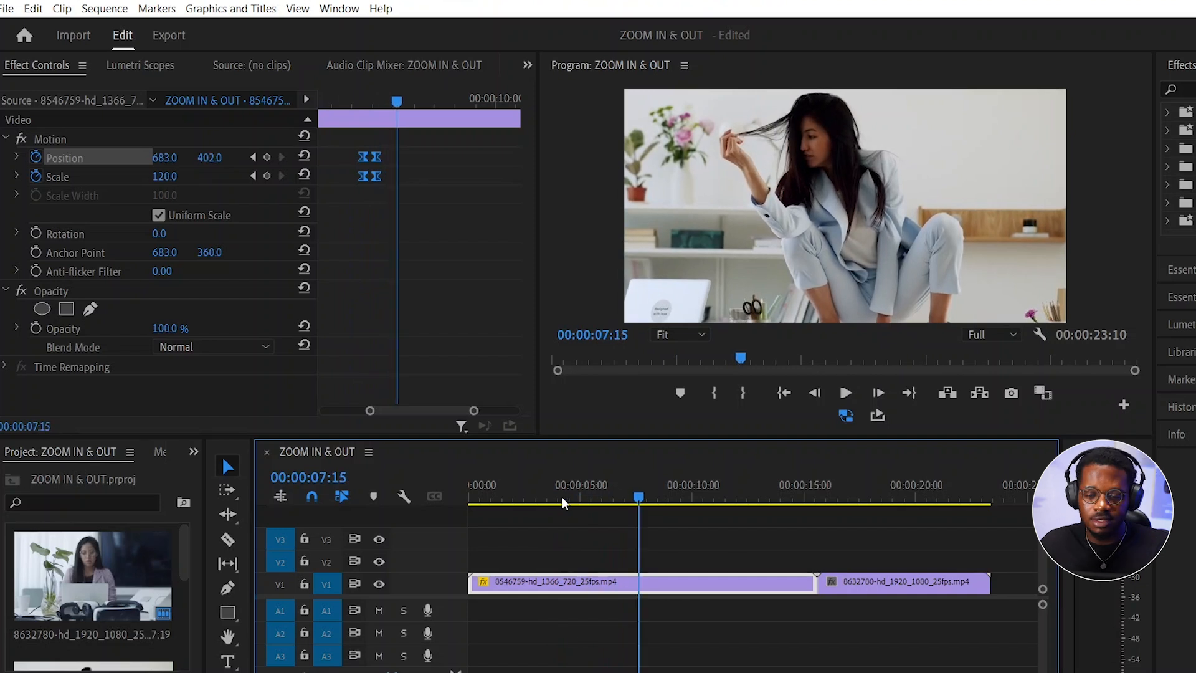
# Step: Tighten the gap between the eased keyframe pairs by moving the ending pair earlier, and return the playhead to 00:00:04:24
pyautogui.click(460, 294)
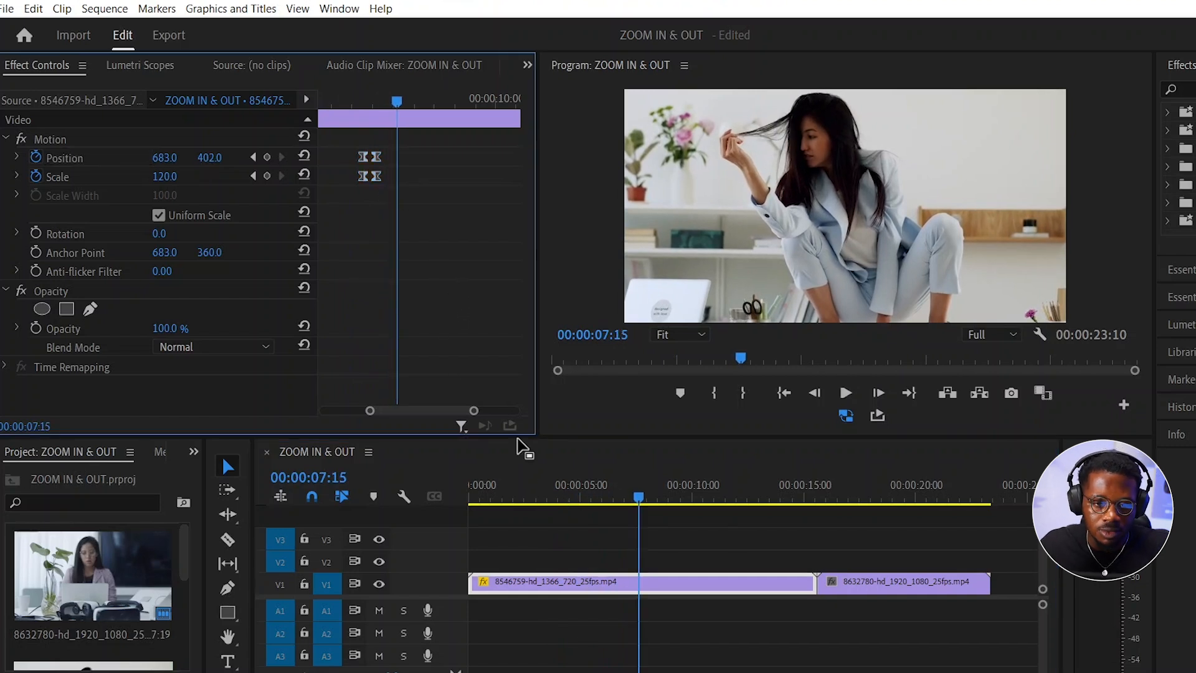
pyautogui.moveTo(477, 412); pyautogui.dragTo(452, 411)
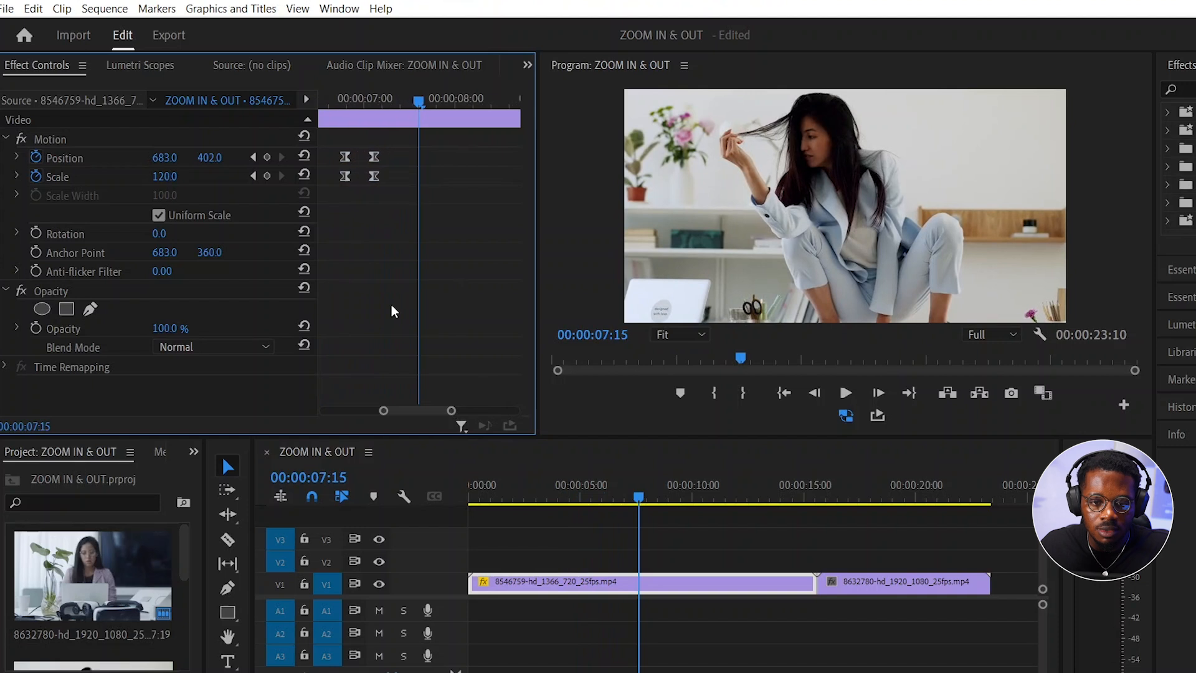
pyautogui.moveTo(395, 208); pyautogui.dragTo(364, 174)
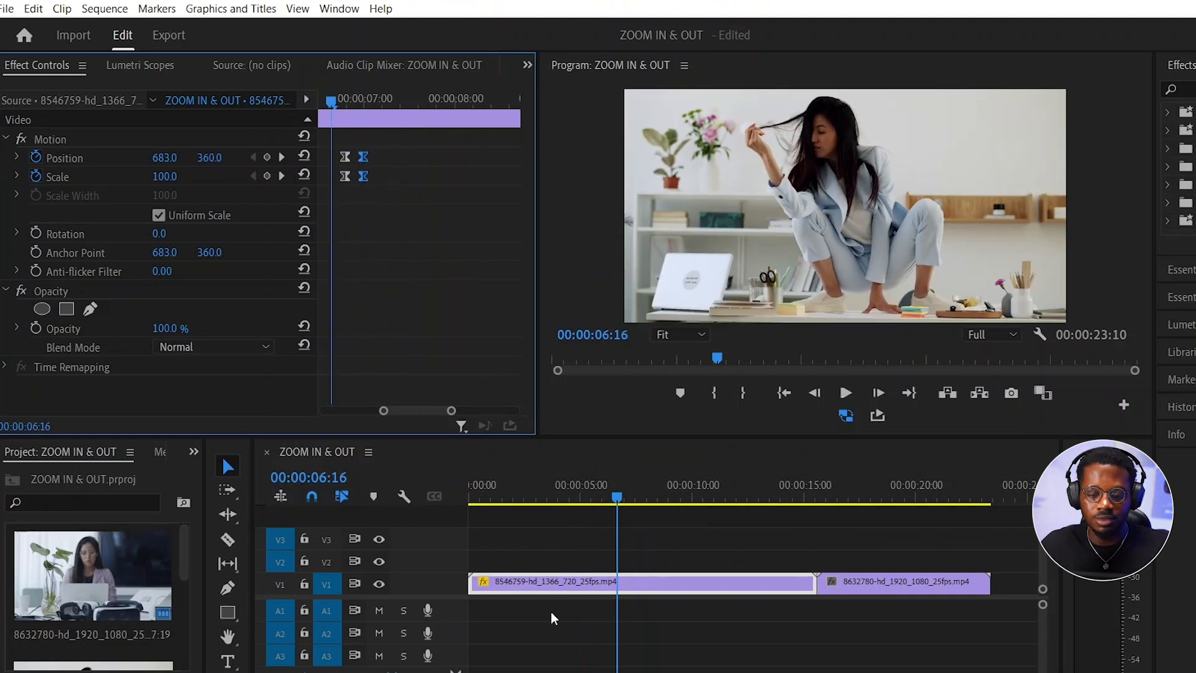
pyautogui.moveTo(364, 177); pyautogui.dragTo(361, 187)
pyautogui.click(581, 492)
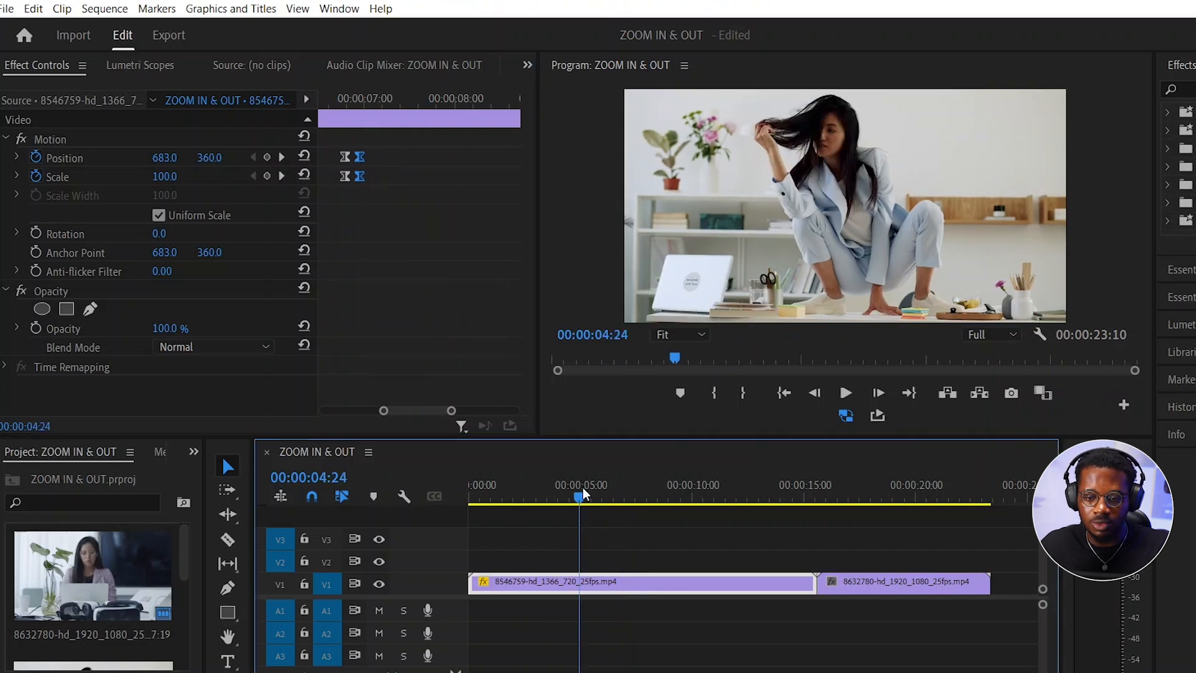
# Step: Play back the tightened zoom from 00:00:04:24 and deselect the keyframes
pyautogui.press('space')
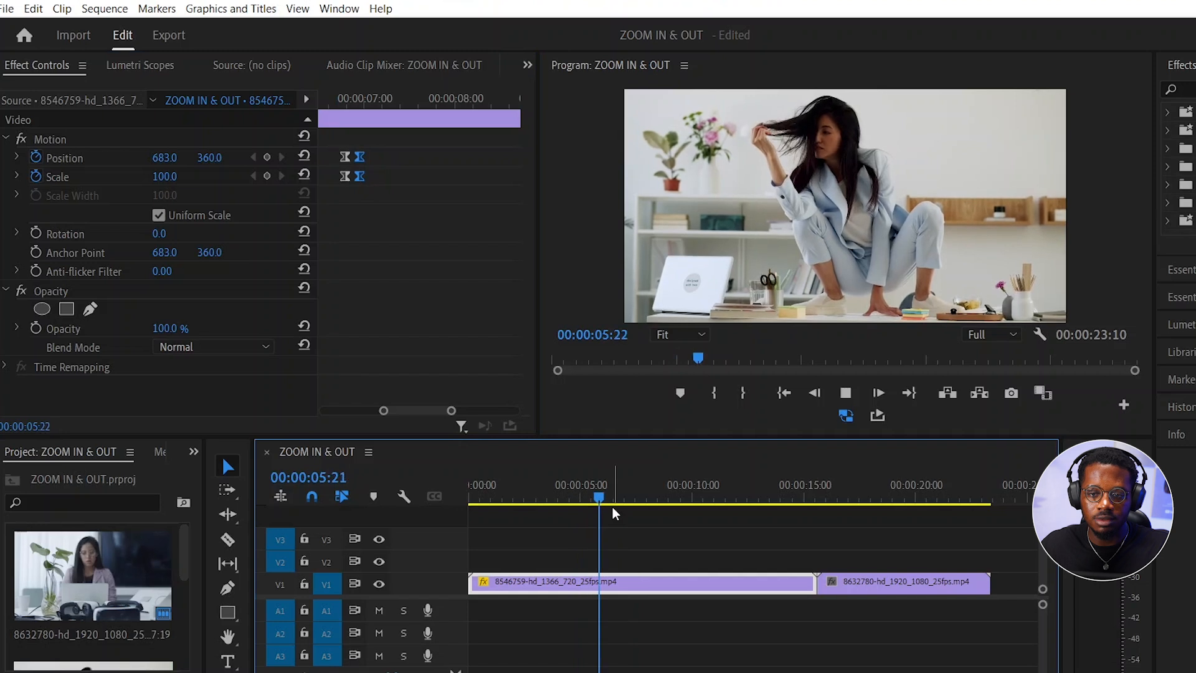
pyautogui.press('space')
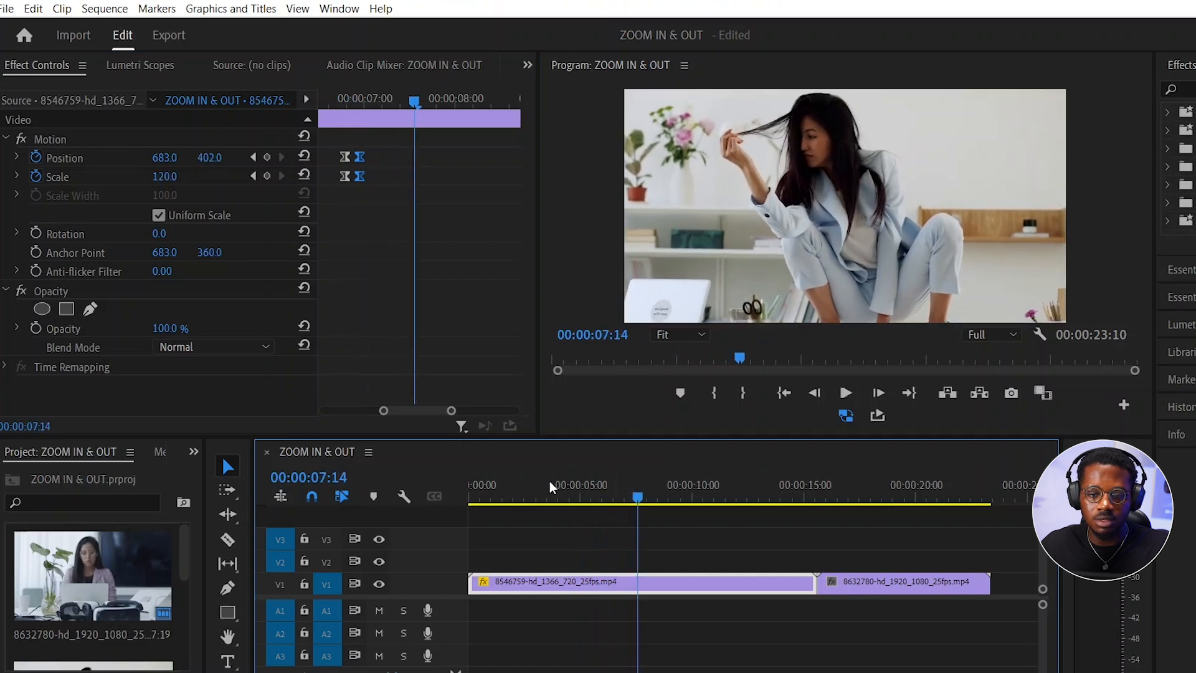
pyautogui.click(335, 209)
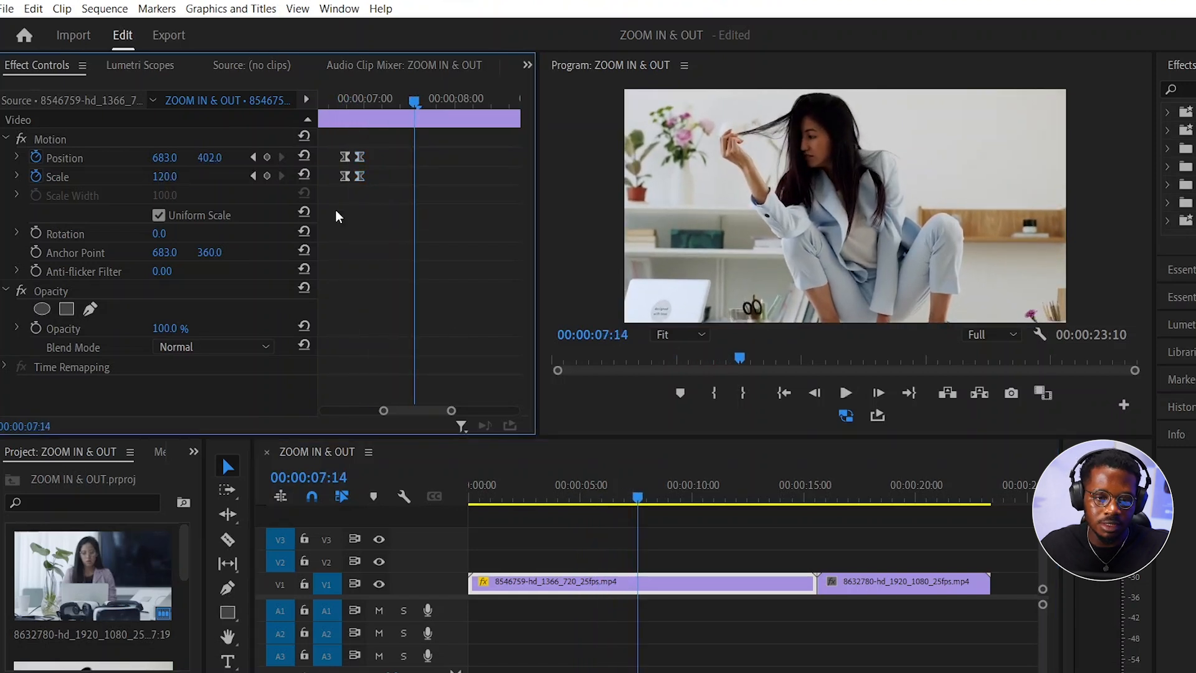
# Step: Set the first clip's ending keyframes to Scale 150 and vertical Position 511
pyautogui.click(253, 176)
pyautogui.click(177, 173)
pyautogui.write('150')
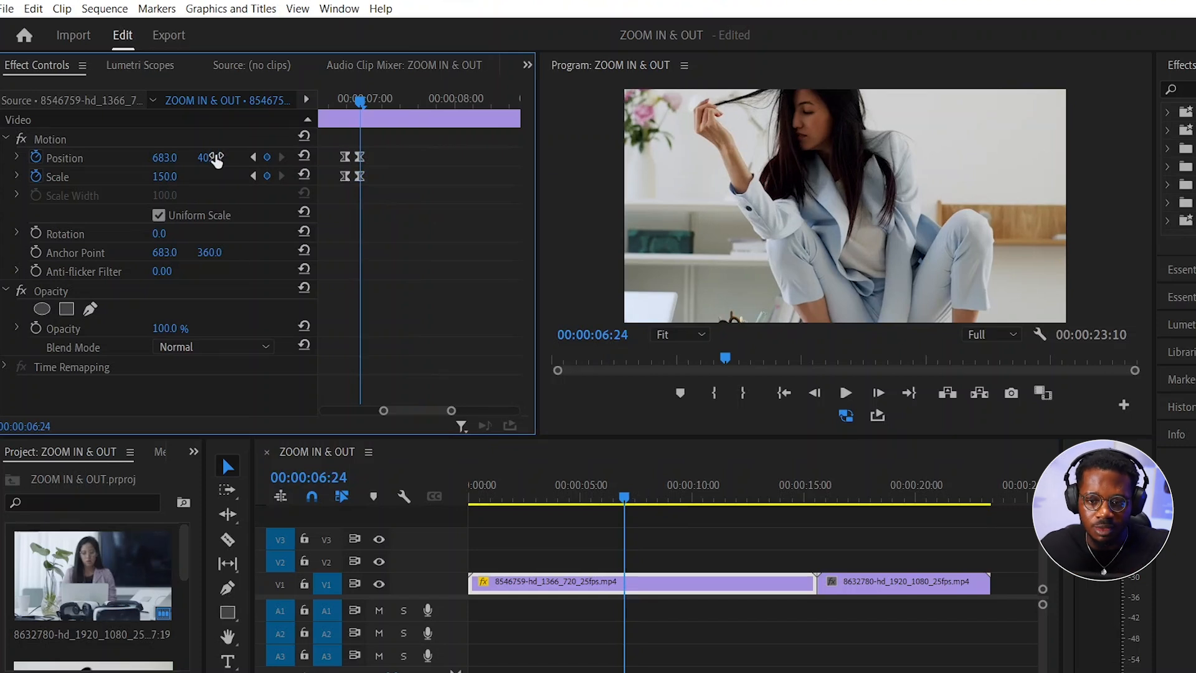
pyautogui.moveTo(216, 159); pyautogui.dragTo(283, 159)
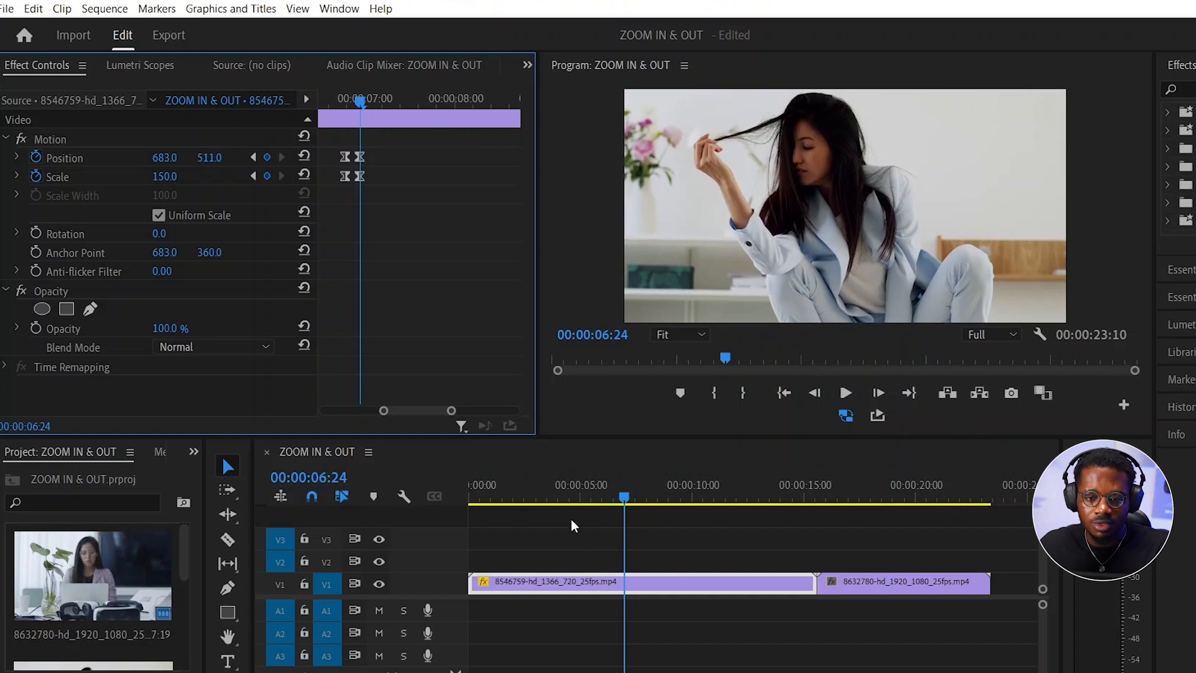
# Step: Play back the stronger zoom-in on the first clip twice from shortly before its keyframes
pyautogui.click(578, 488)
pyautogui.press('space')
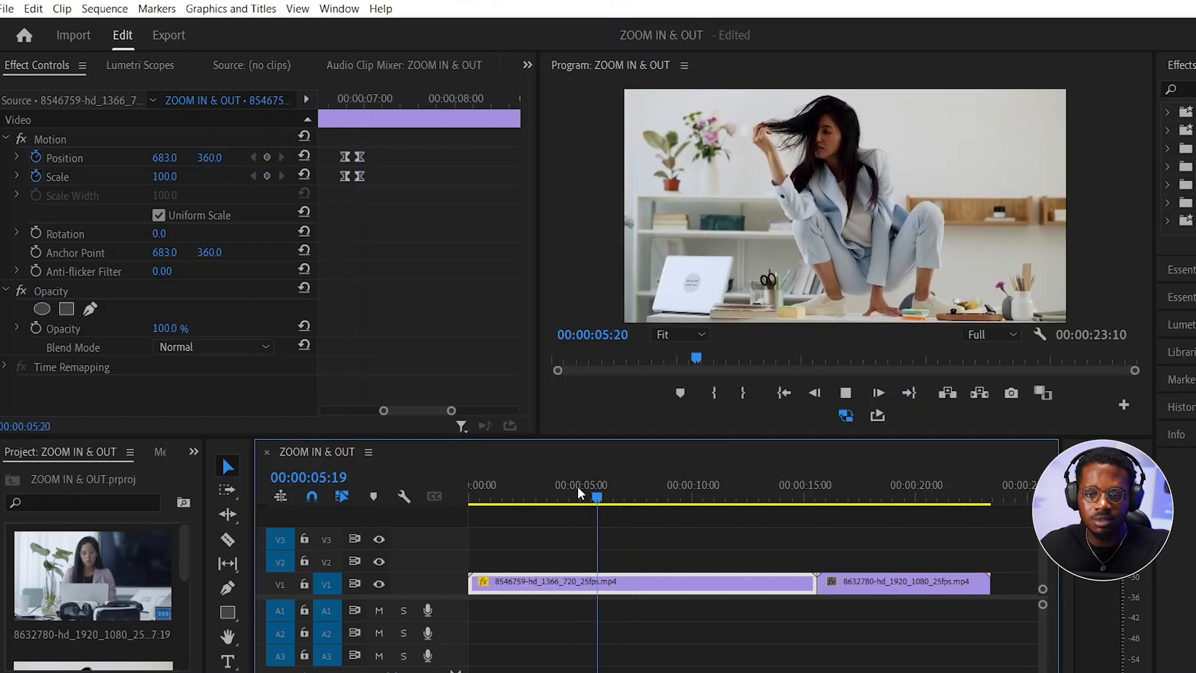
pyautogui.press('space')
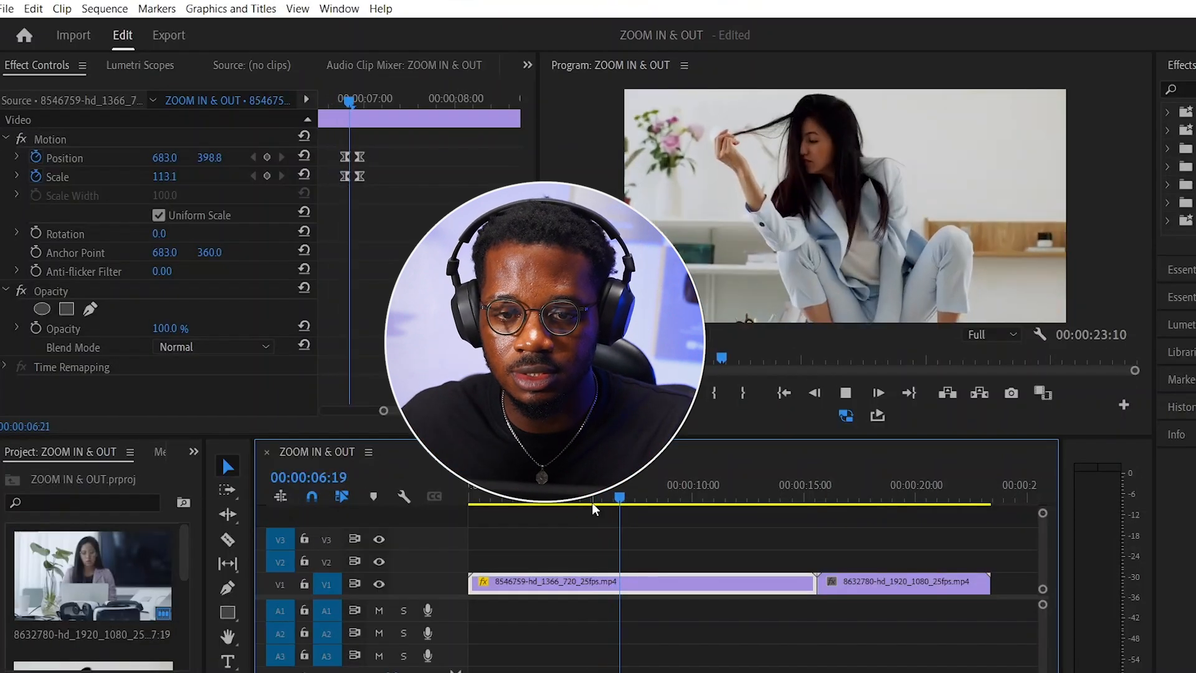
pyautogui.click(591, 502)
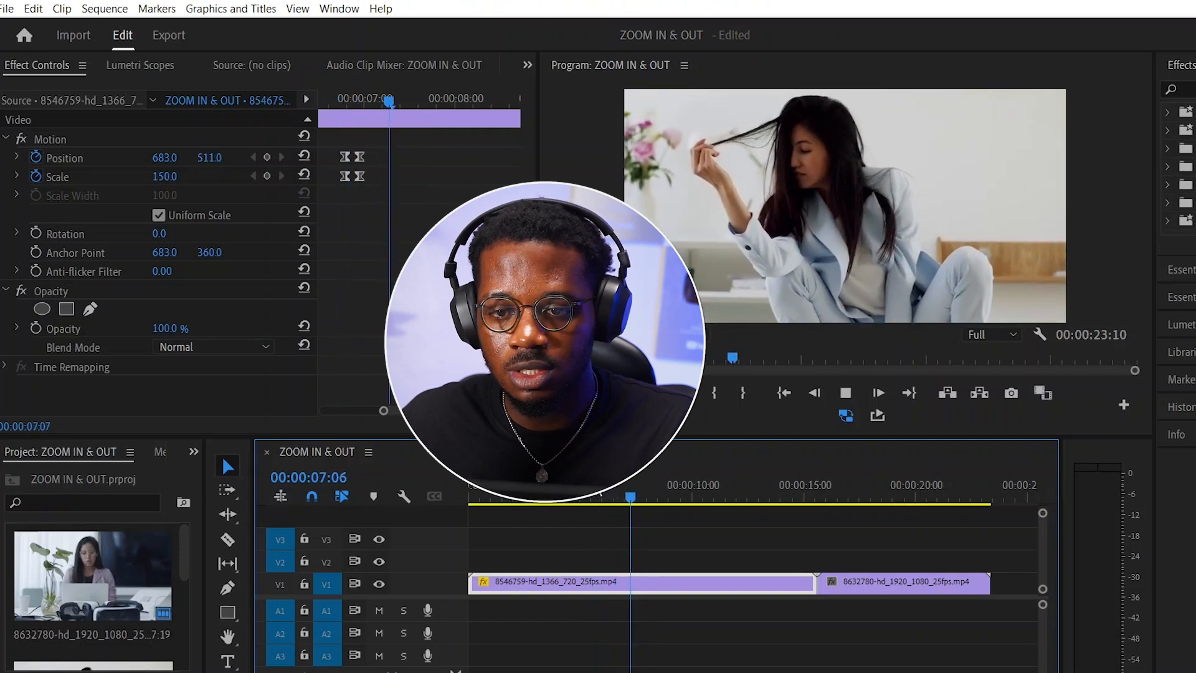
pyautogui.press('space')
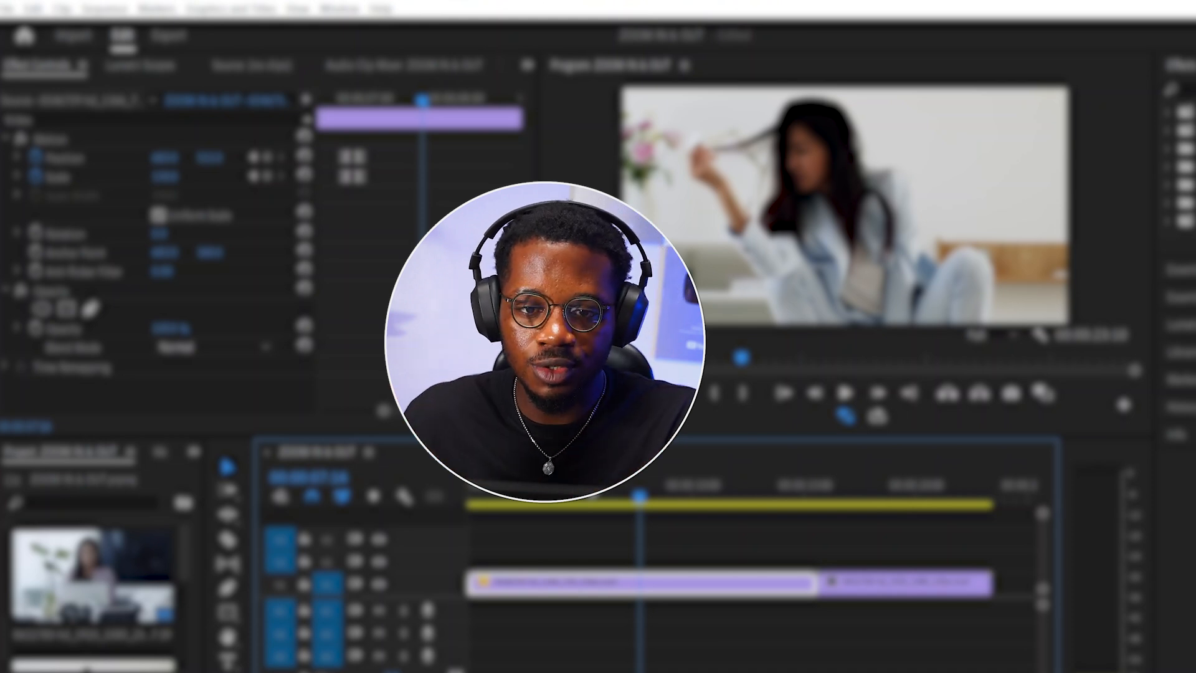
# Step: Set the first clip's starting keyframes at 00:00:06:20 to Scale 150 and vertical Position 535
pyautogui.click(252, 176)
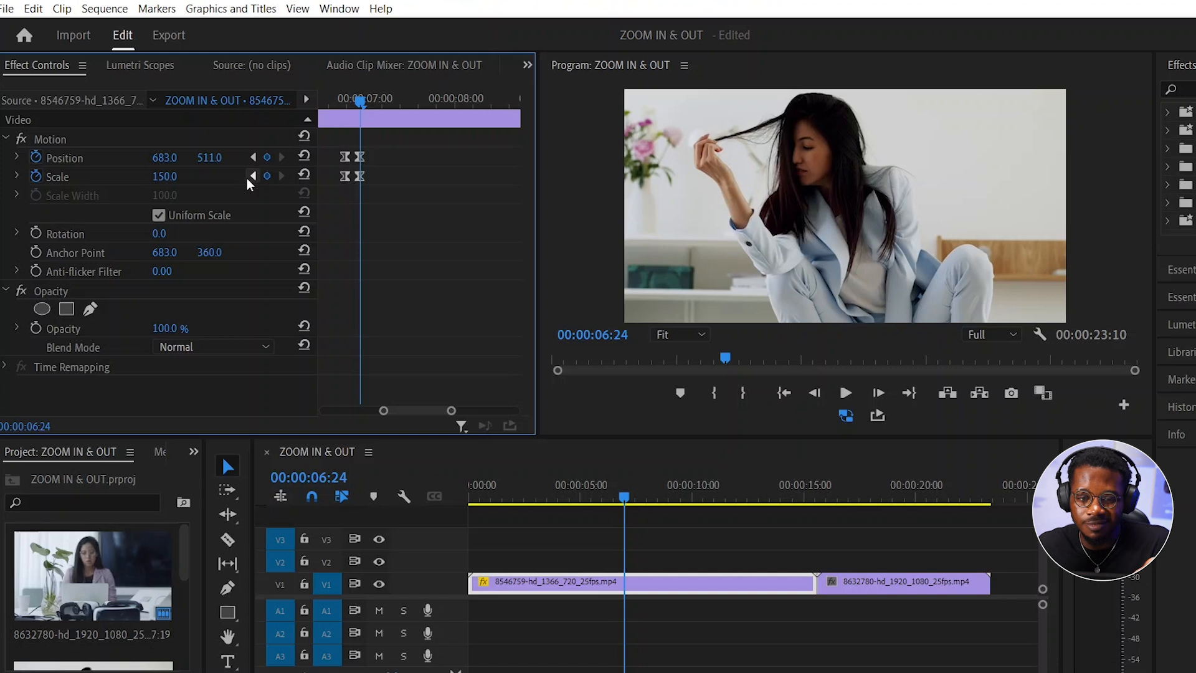
pyautogui.click(246, 178)
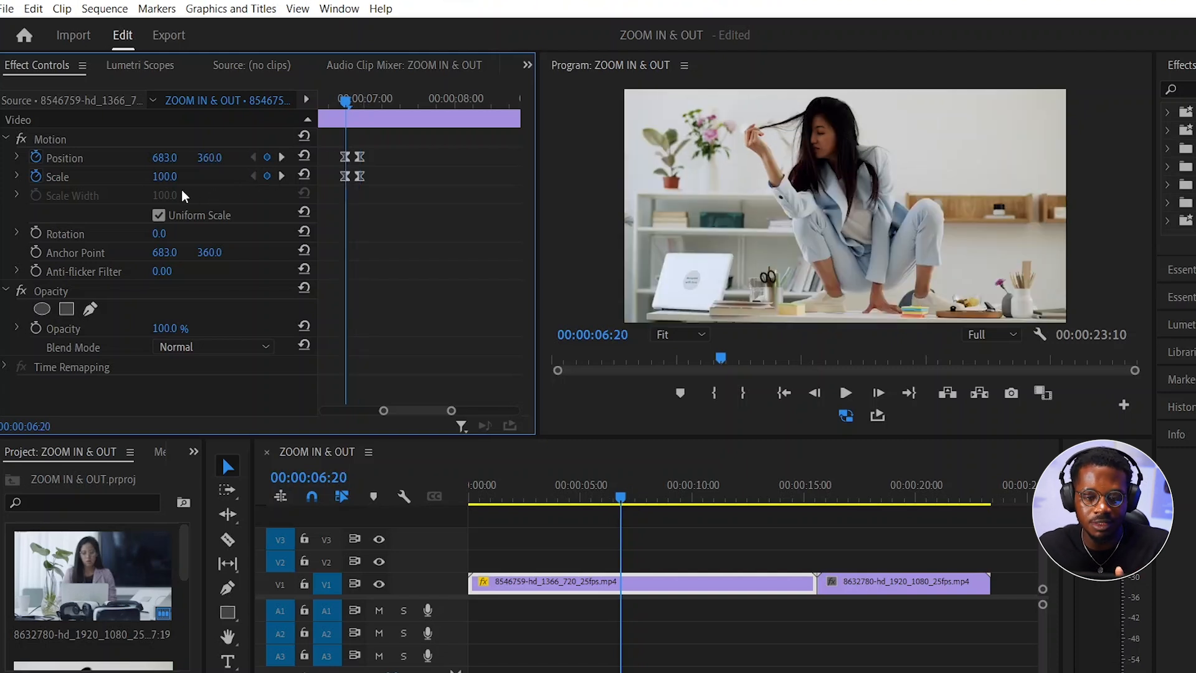
pyautogui.click(165, 177)
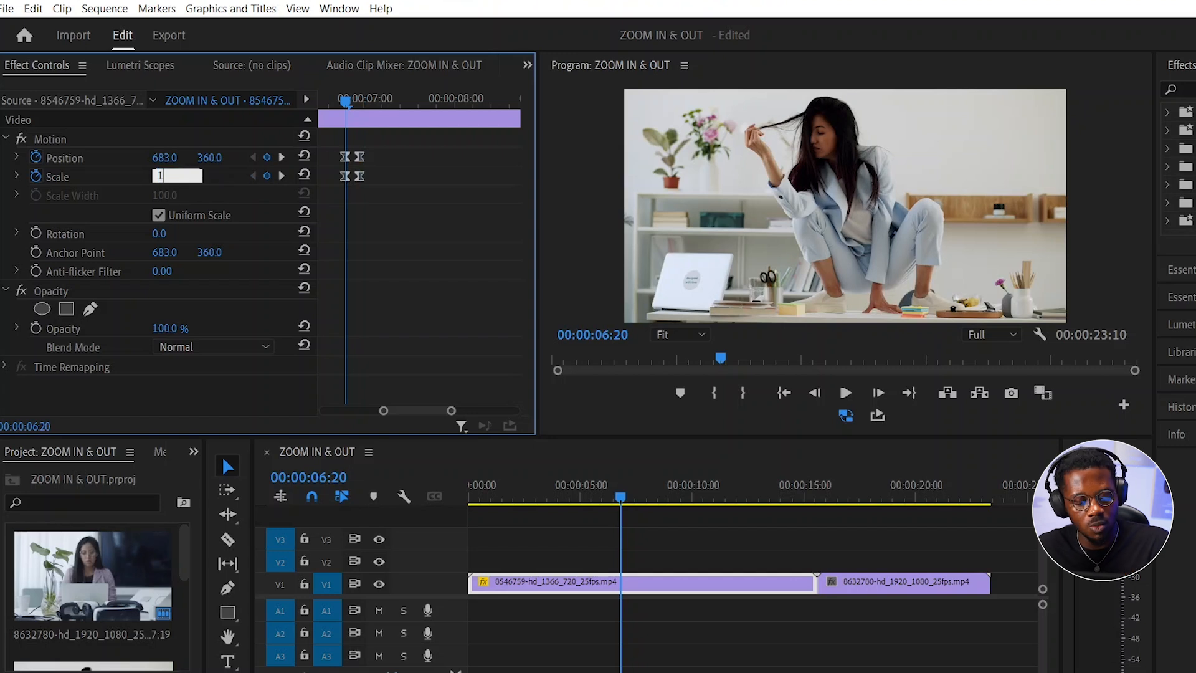
pyautogui.write('150')
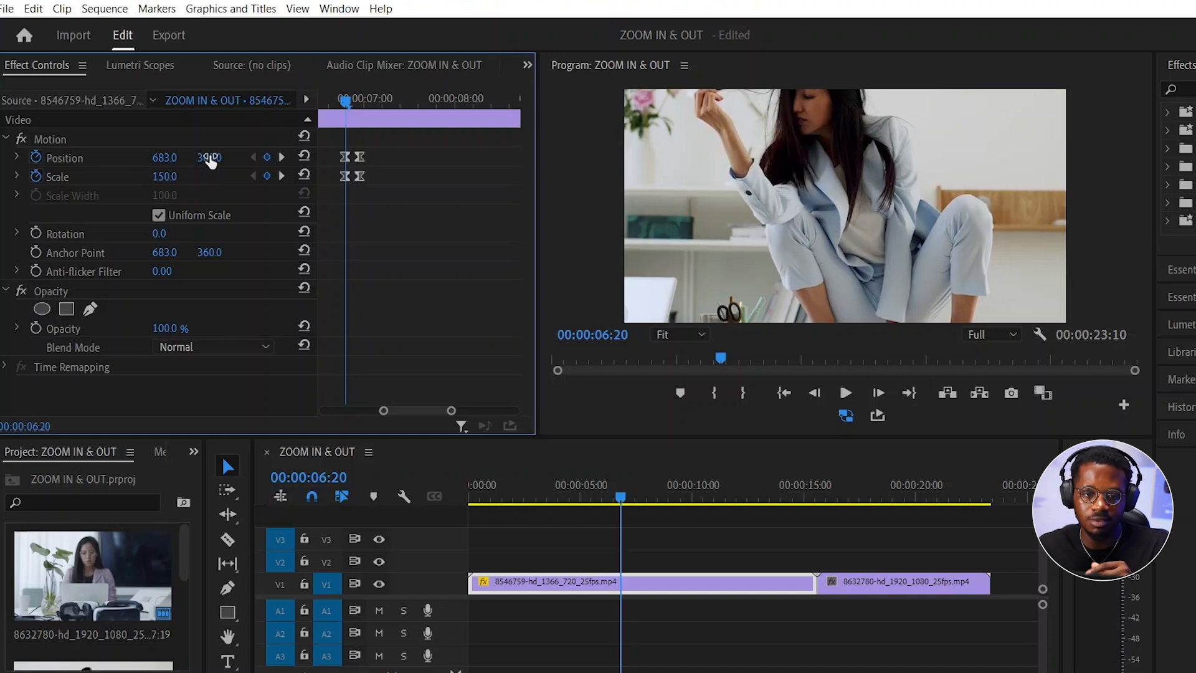
pyautogui.moveTo(210, 158); pyautogui.dragTo(318, 157)
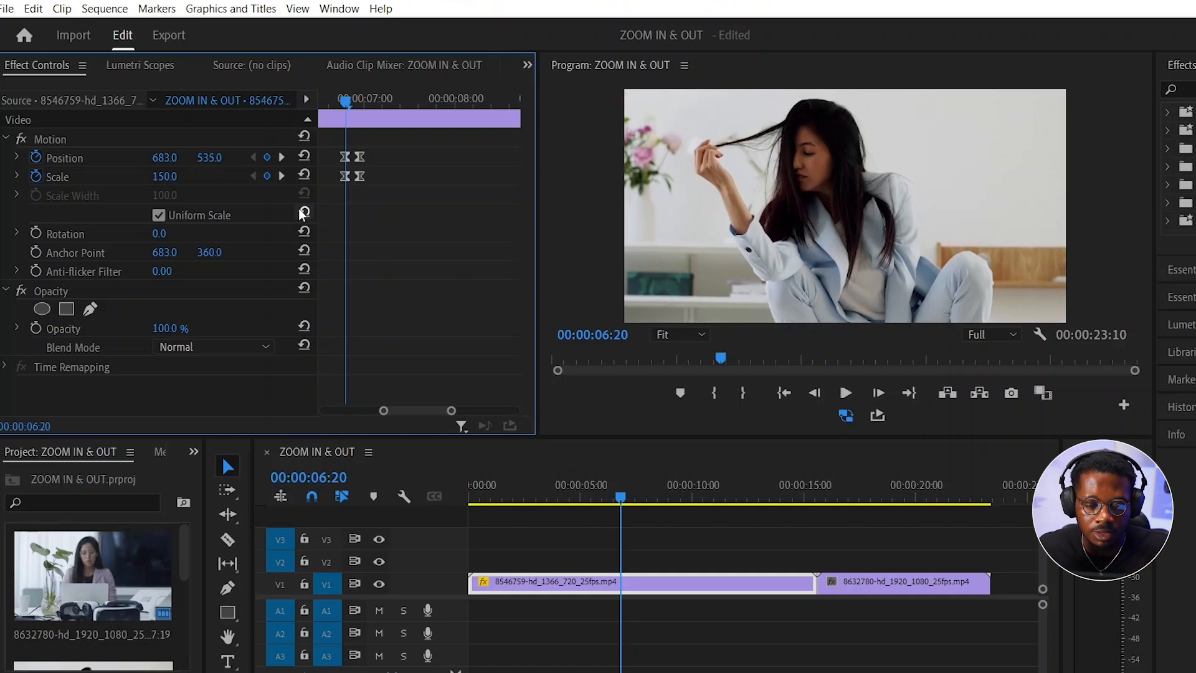
# Step: Compare the first clip's two keyframe pairs and set the ending pair to Scale 100 and vertical Position 380
pyautogui.click(281, 176)
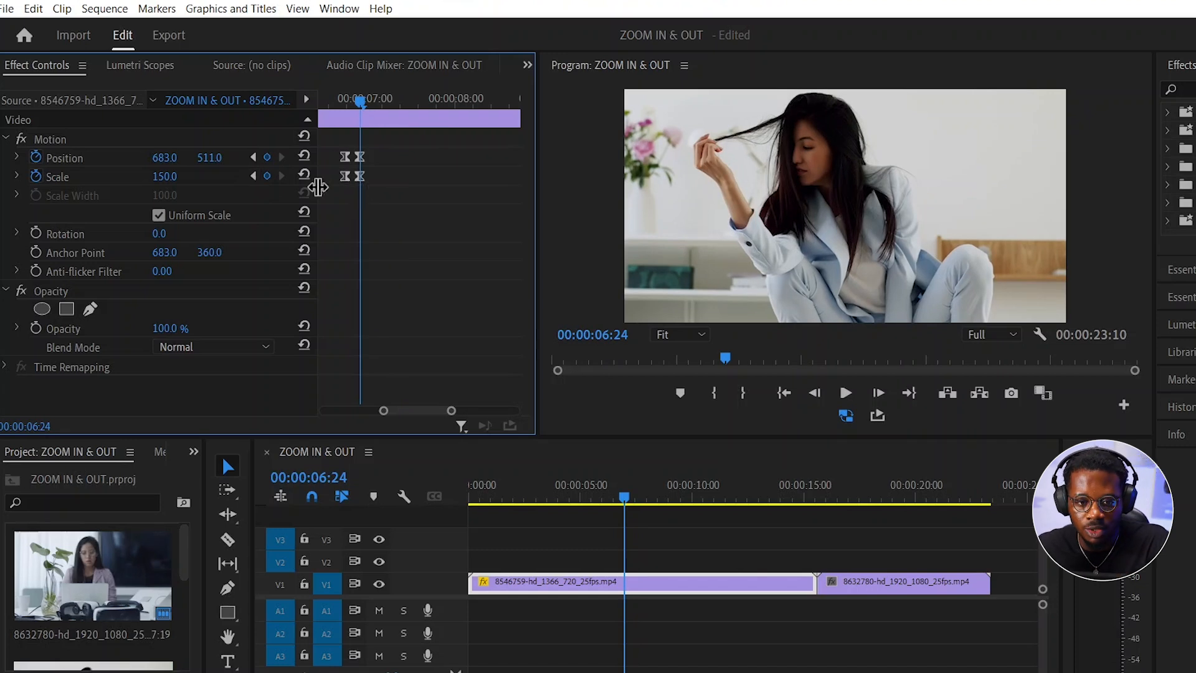
pyautogui.click(253, 176)
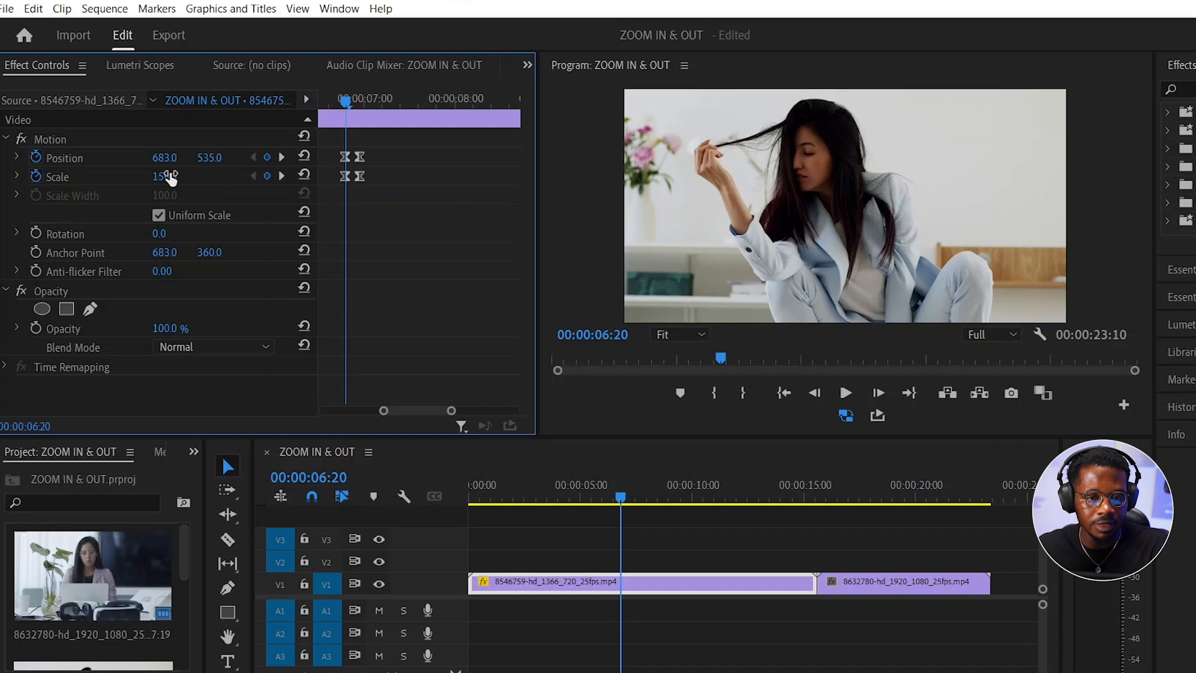
pyautogui.click(283, 176)
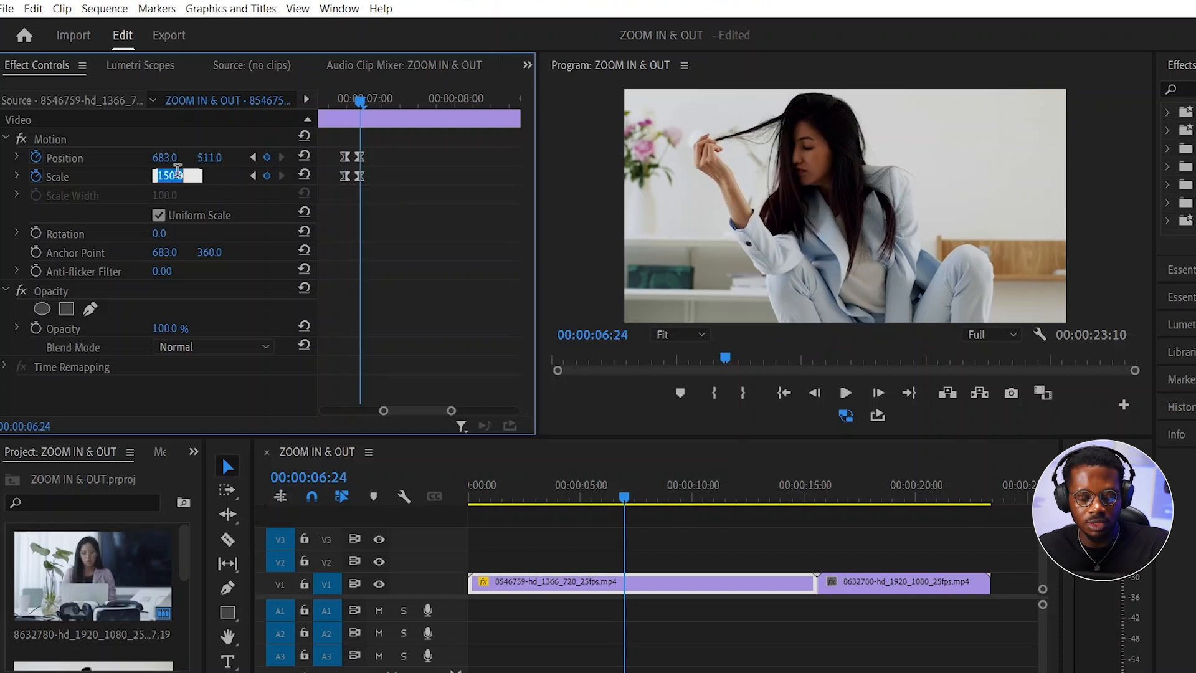
pyautogui.write('100')
pyautogui.press('Return')
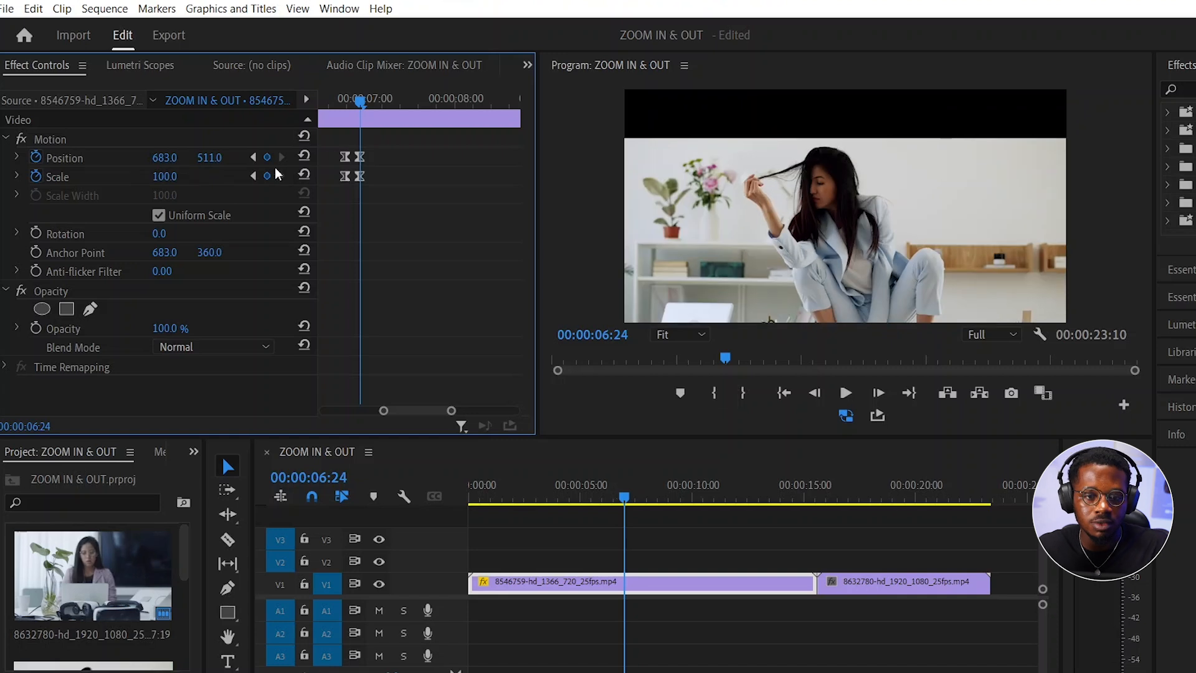
pyautogui.click(209, 157)
pyautogui.write('422')
pyautogui.press('Return')
pyautogui.moveTo(209, 158); pyautogui.dragTo(243, 163)
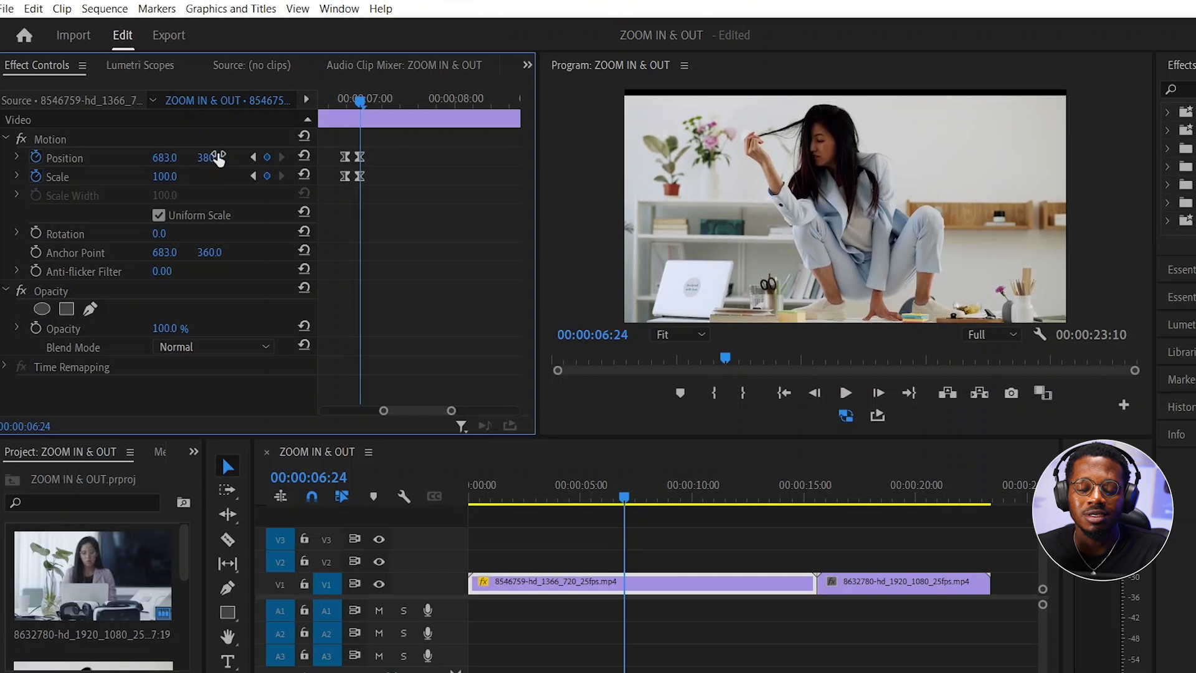
# Step: Set the first clip's ending keyframes at 00:00:06:24 to Scale 120 and vertical Position 423
pyautogui.click(173, 179)
pyautogui.write('12')
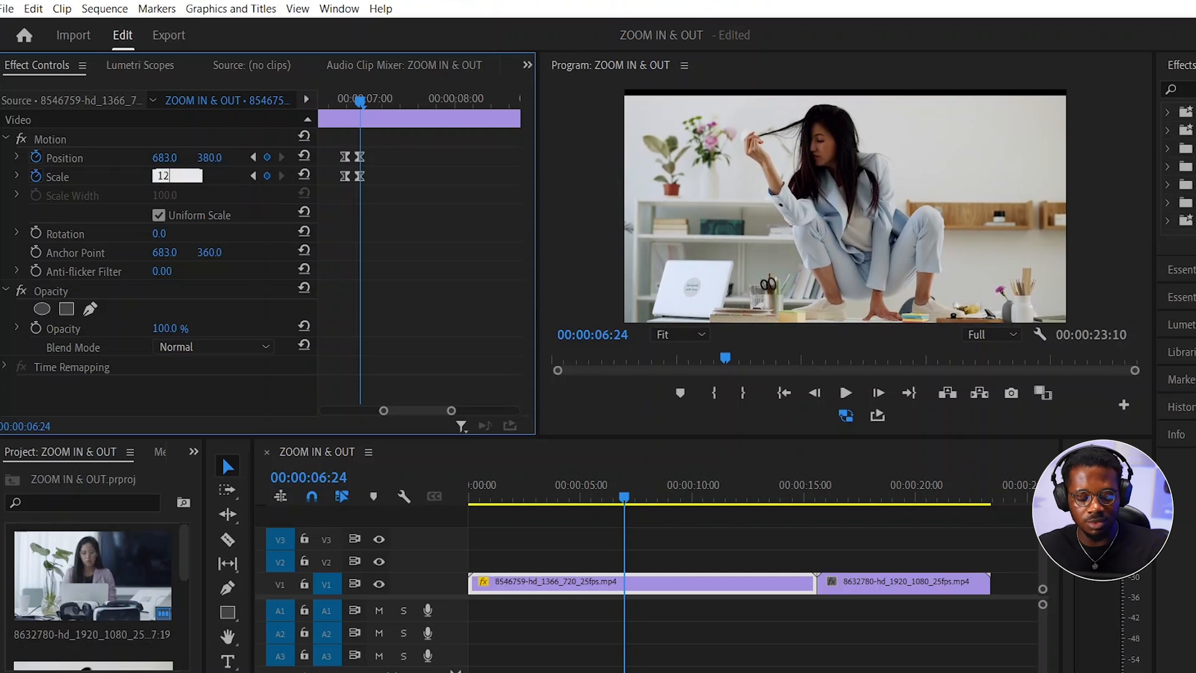
pyautogui.write('0')
pyautogui.press('Return')
pyautogui.click(209, 158)
pyautogui.write('415')
pyautogui.press('Return')
pyautogui.moveTo(210, 157); pyautogui.dragTo(215, 158)
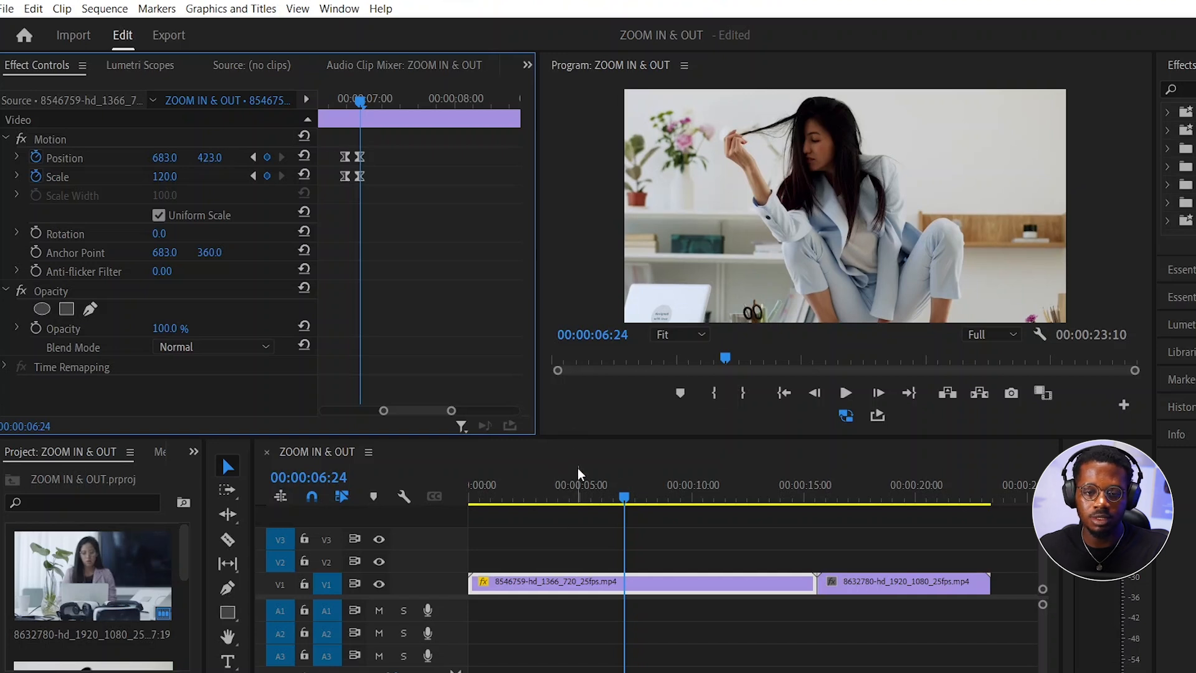
# Step: Play back the first clip's zoom-out several times from before its starting keyframes
pyautogui.click(593, 481)
pyautogui.moveTo(593, 481); pyautogui.dragTo(577, 493)
pyautogui.press('space')
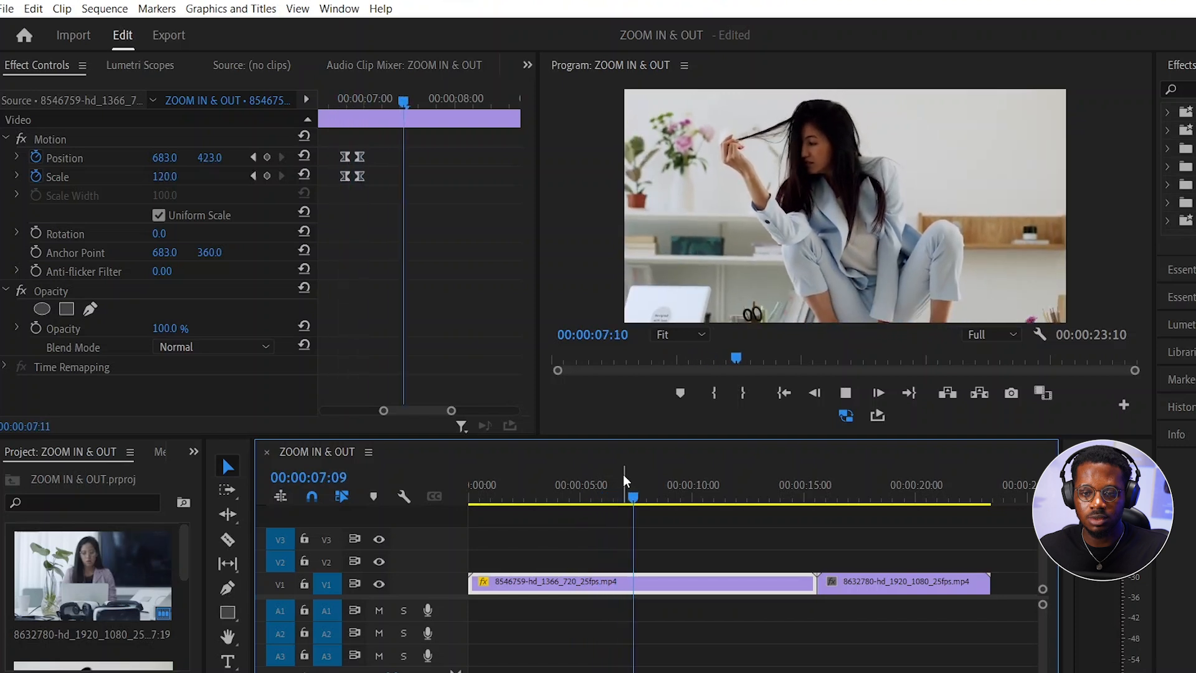
pyautogui.click(596, 488)
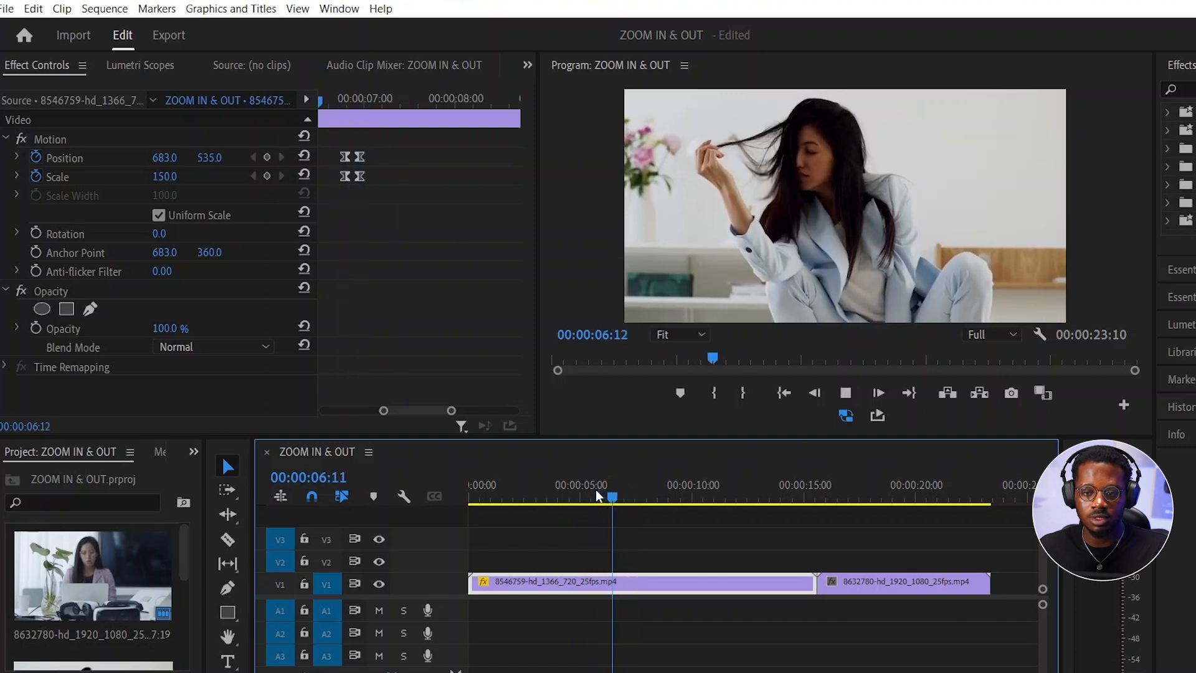
pyautogui.click(586, 485)
pyautogui.press('space')
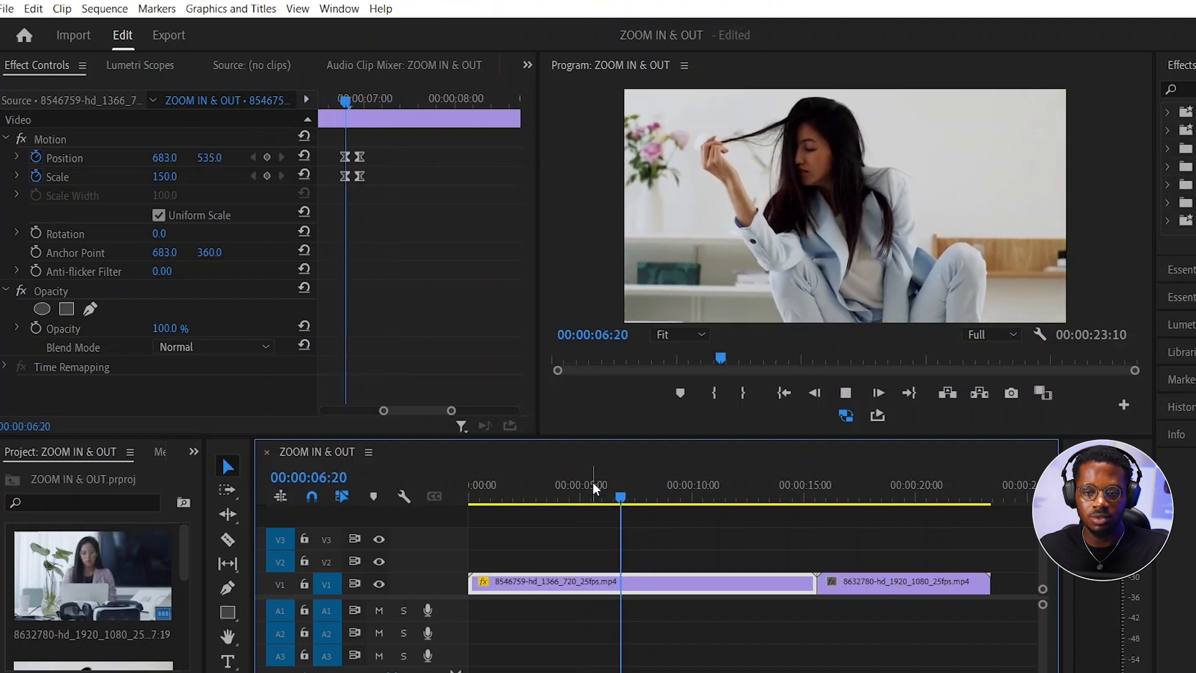
pyautogui.press('space')
# Step: Select the second timeline clip and enable Scale and Position keyframing at 00:00:17:21
pyautogui.moveTo(836, 493); pyautogui.dragTo(870, 522)
pyautogui.click(884, 583)
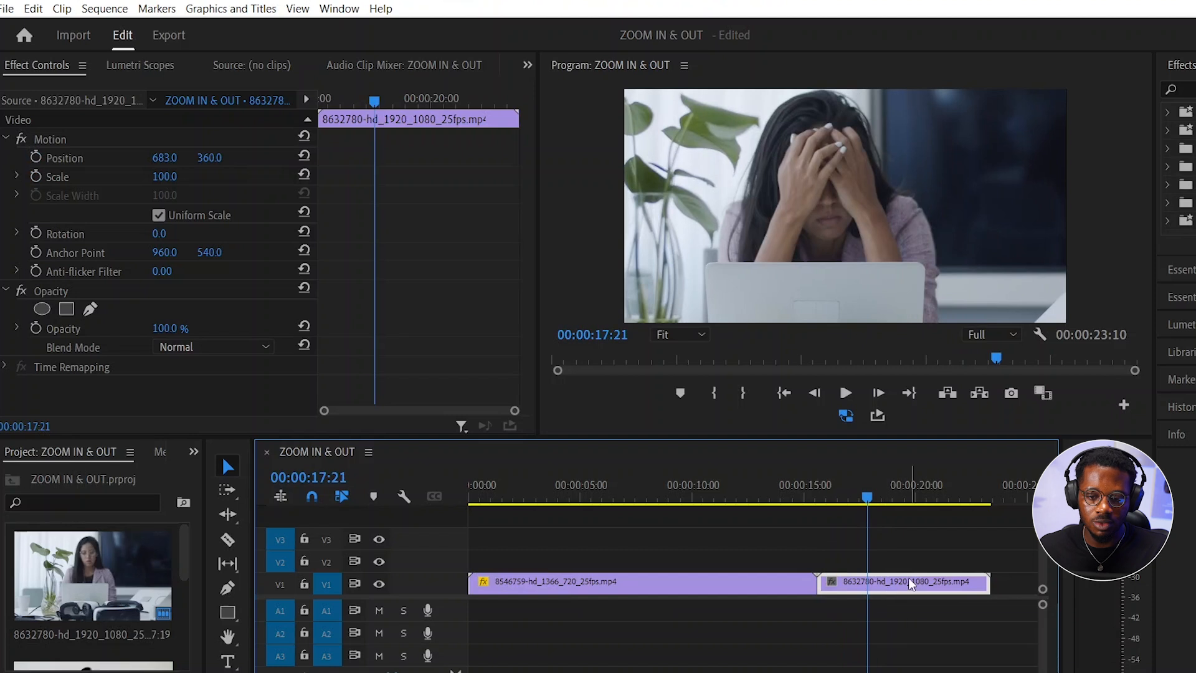
pyautogui.click(35, 177)
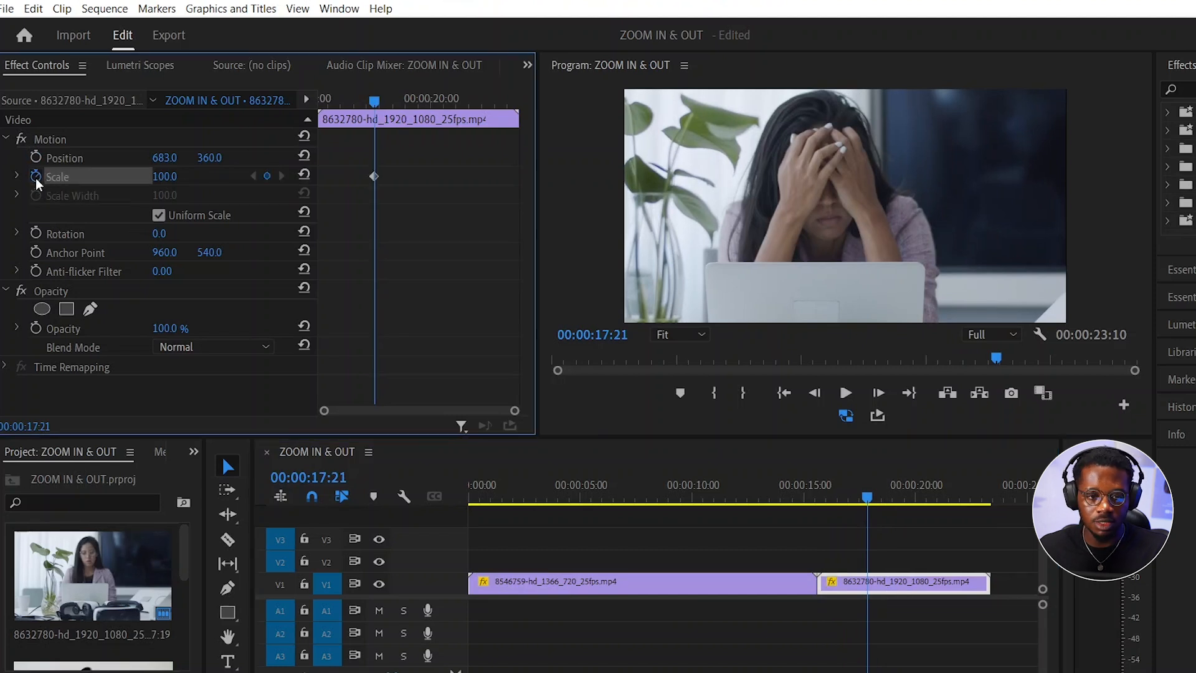
pyautogui.click(36, 158)
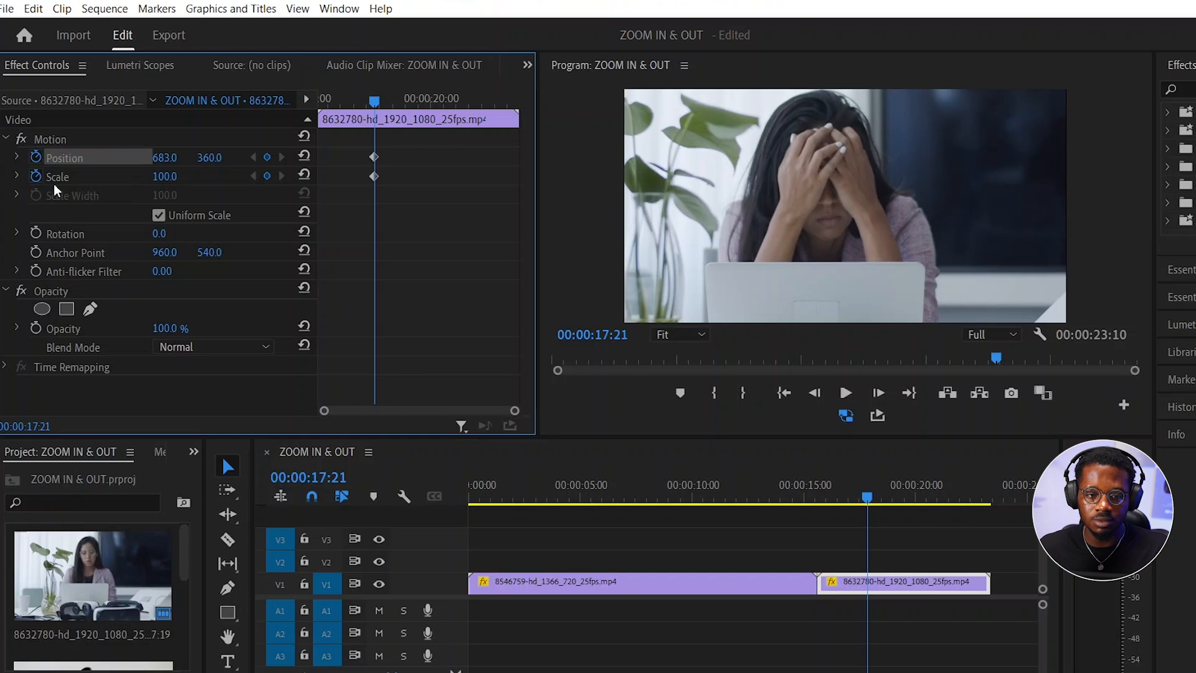
# Step: Add ending Scale and Position keyframes at 00:00:18:09 with Scale 125 and horizontal Position 741
pyautogui.moveTo(868, 496); pyautogui.dragTo(880, 502)
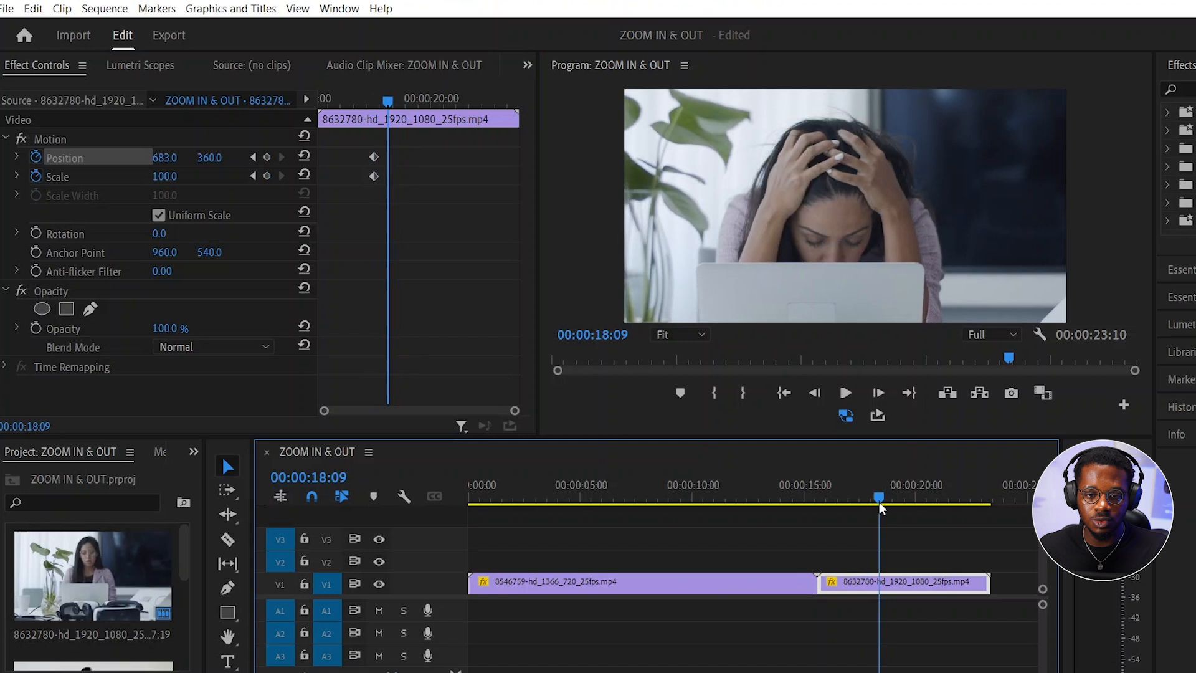
pyautogui.click(268, 177)
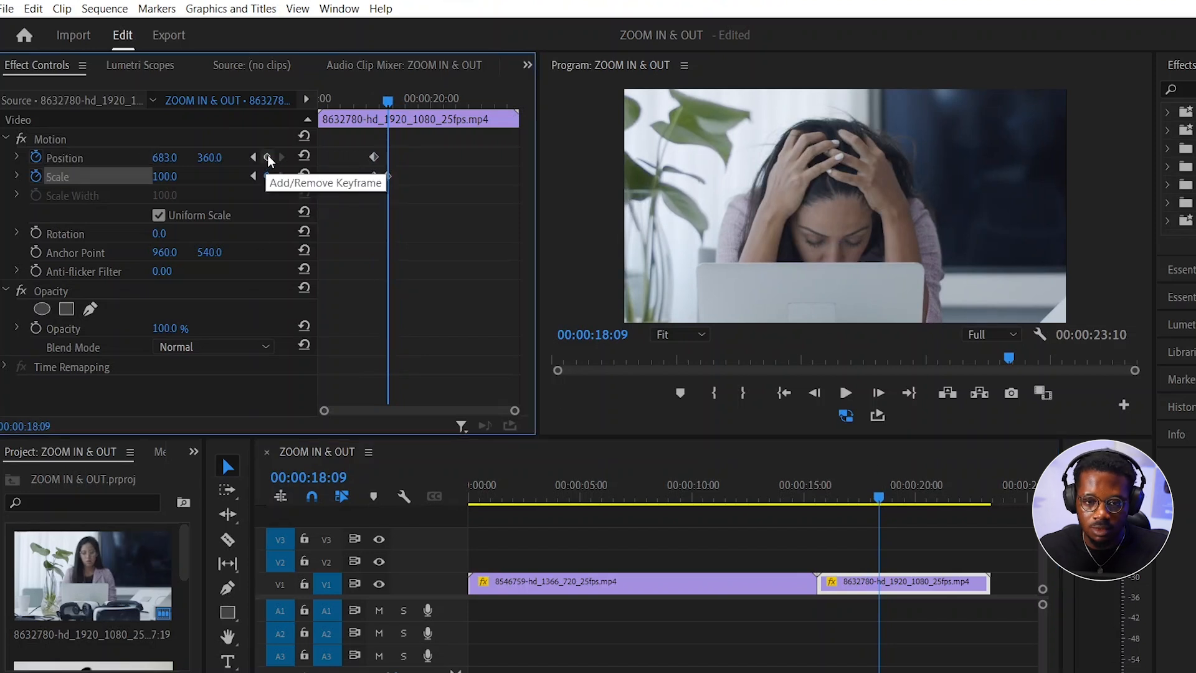
pyautogui.click(268, 156)
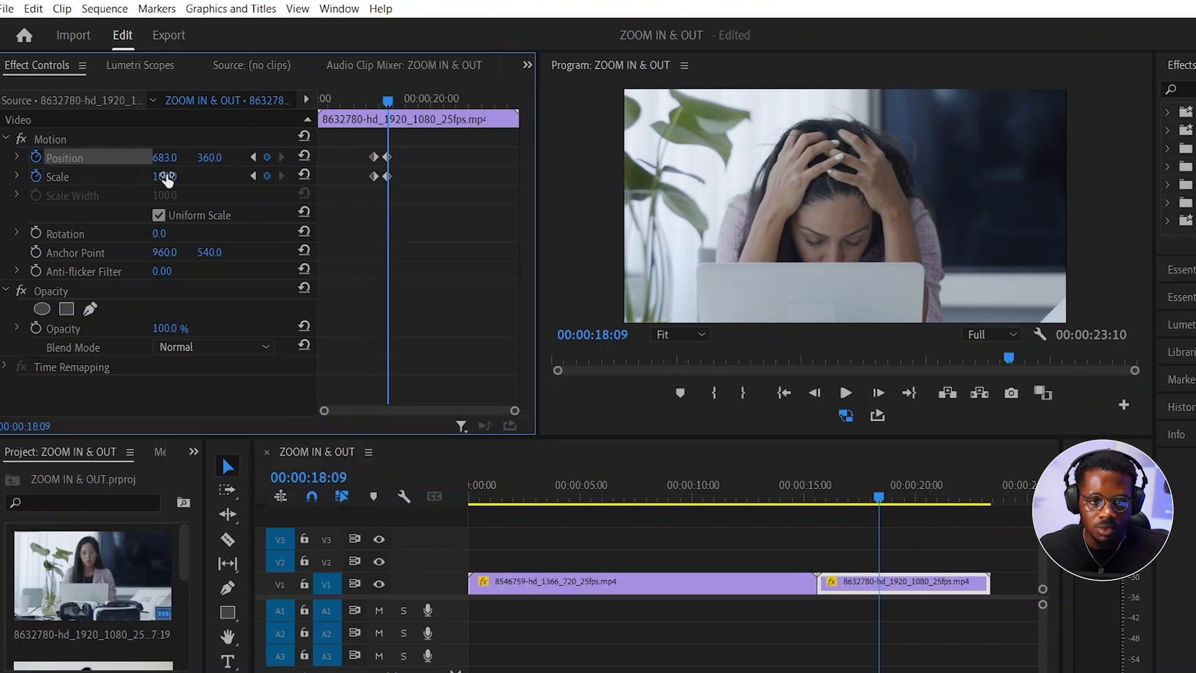
pyautogui.moveTo(164, 177)
pyautogui.mouseDown()
pyautogui.moveTo(183, 177)
pyautogui.moveTo(165, 160)
pyautogui.moveTo(179, 161)
pyautogui.mouseUp()
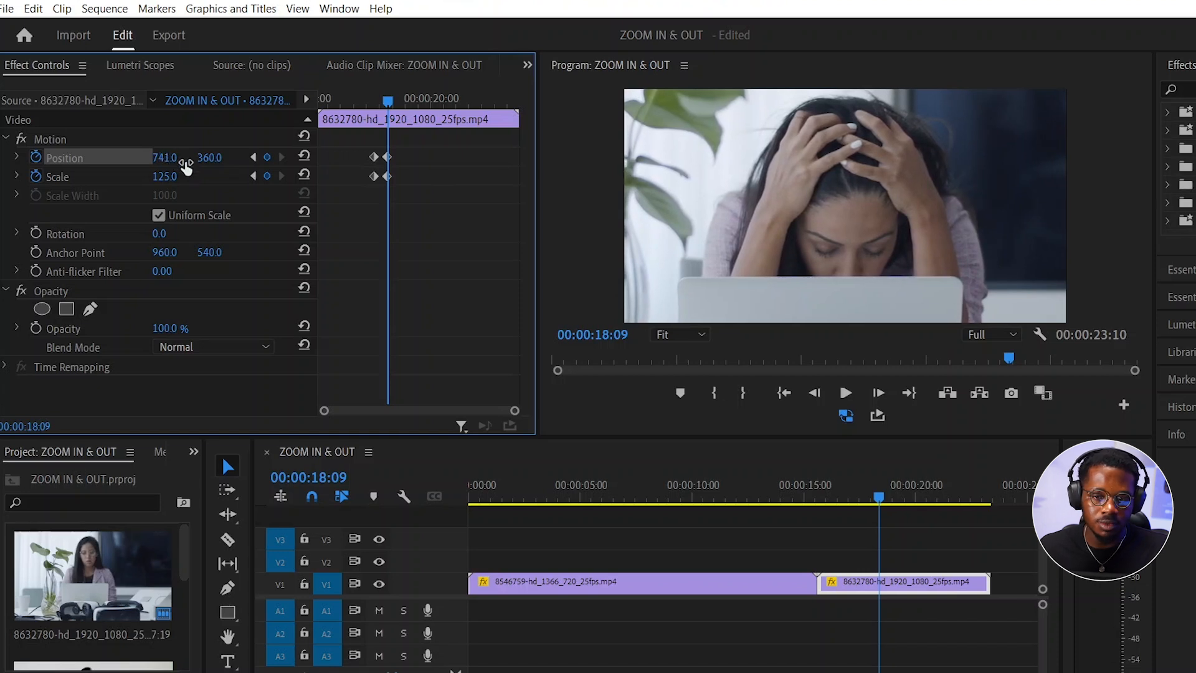
# Step: Apply Ease In temporal interpolation to all four Position and Scale keyframes of the second clip
pyautogui.moveTo(445, 195); pyautogui.dragTo(337, 142)
pyautogui.rightClick(386, 163)
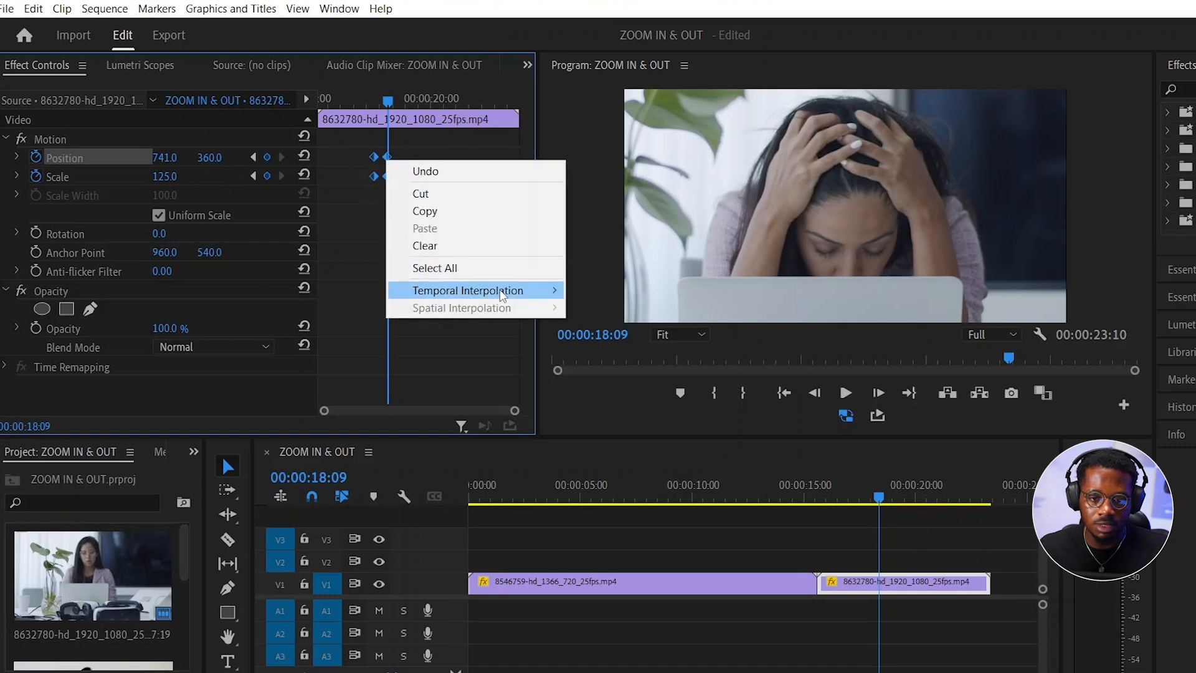
pyautogui.moveTo(499, 289)
pyautogui.click(615, 383)
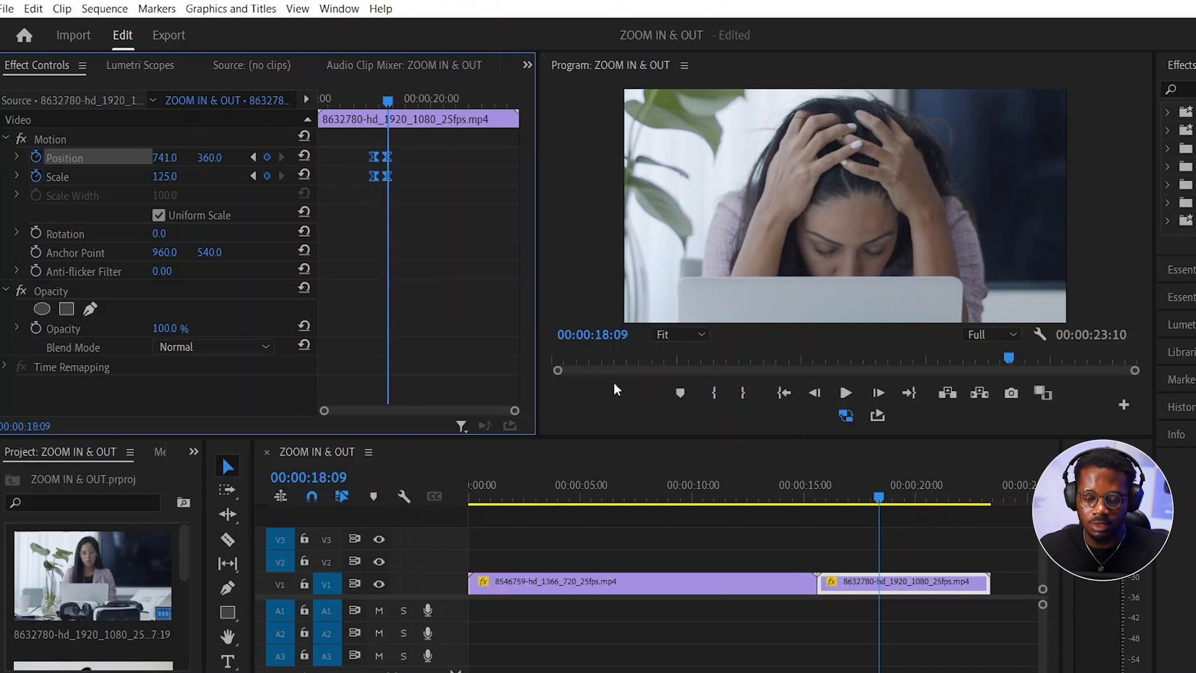
# Step: Play back the second clip's eased zoom-in twice from before its first keyframes
pyautogui.click(840, 488)
pyautogui.press('space')
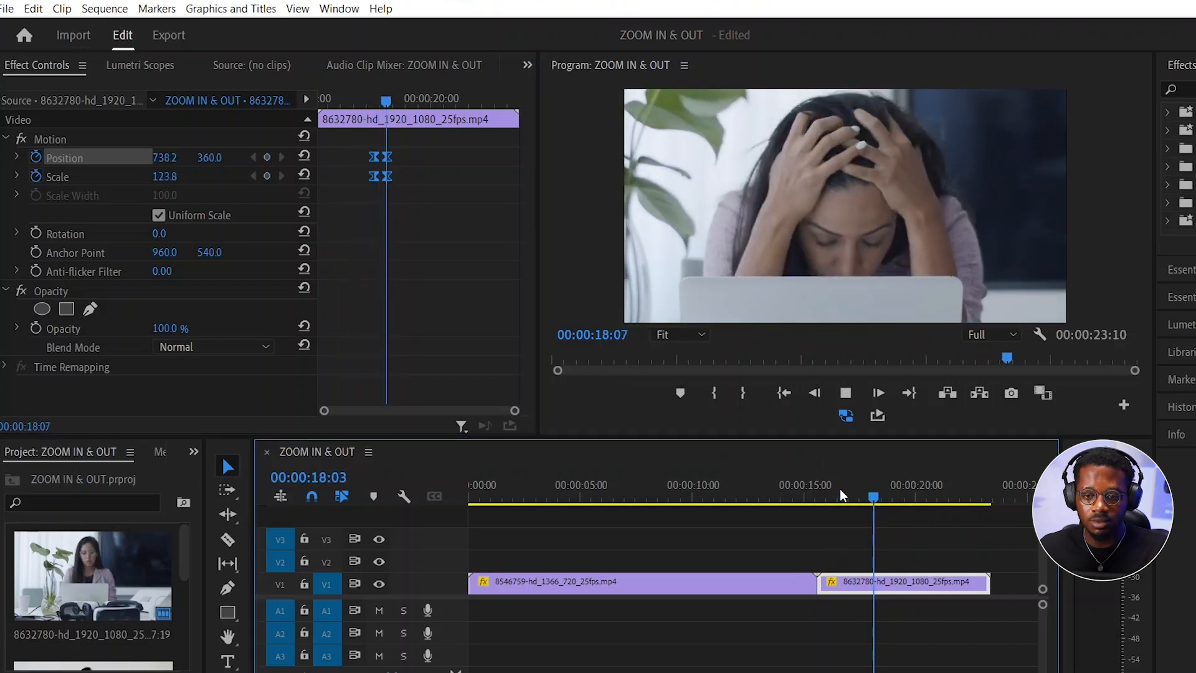
pyautogui.press('space')
pyautogui.click(841, 487)
pyautogui.press('space')
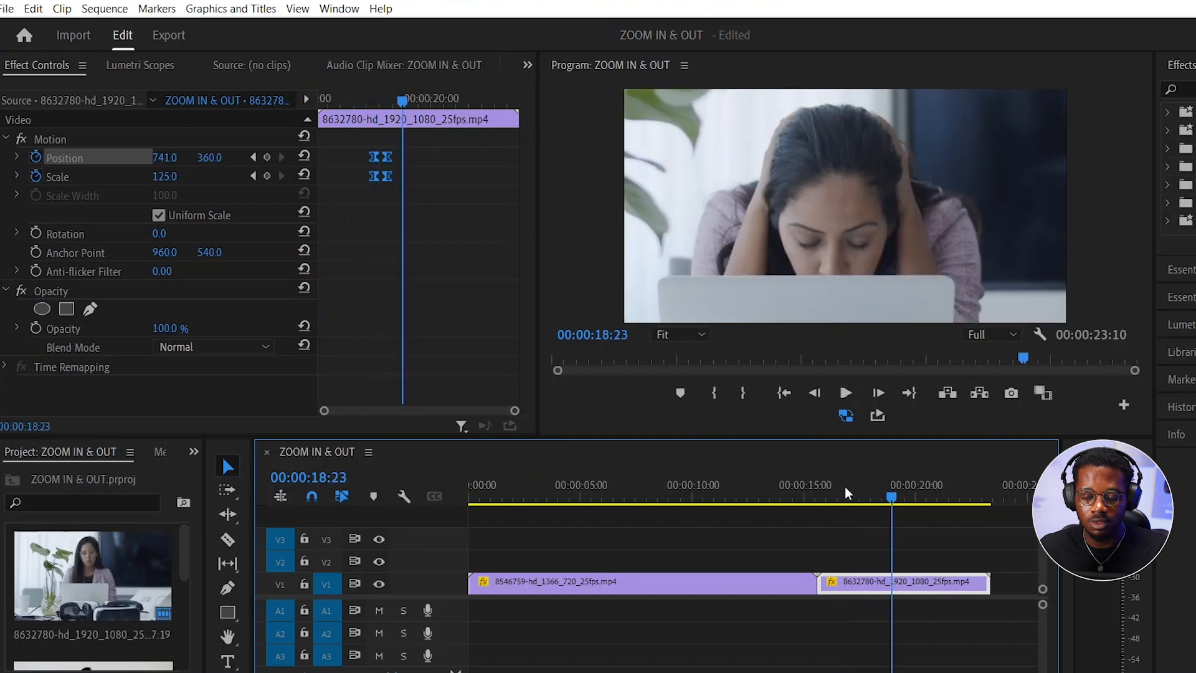
# Step: Replay the second clip's zoom-in once more from before its first Scale and Position keyframes
pyautogui.click(845, 487)
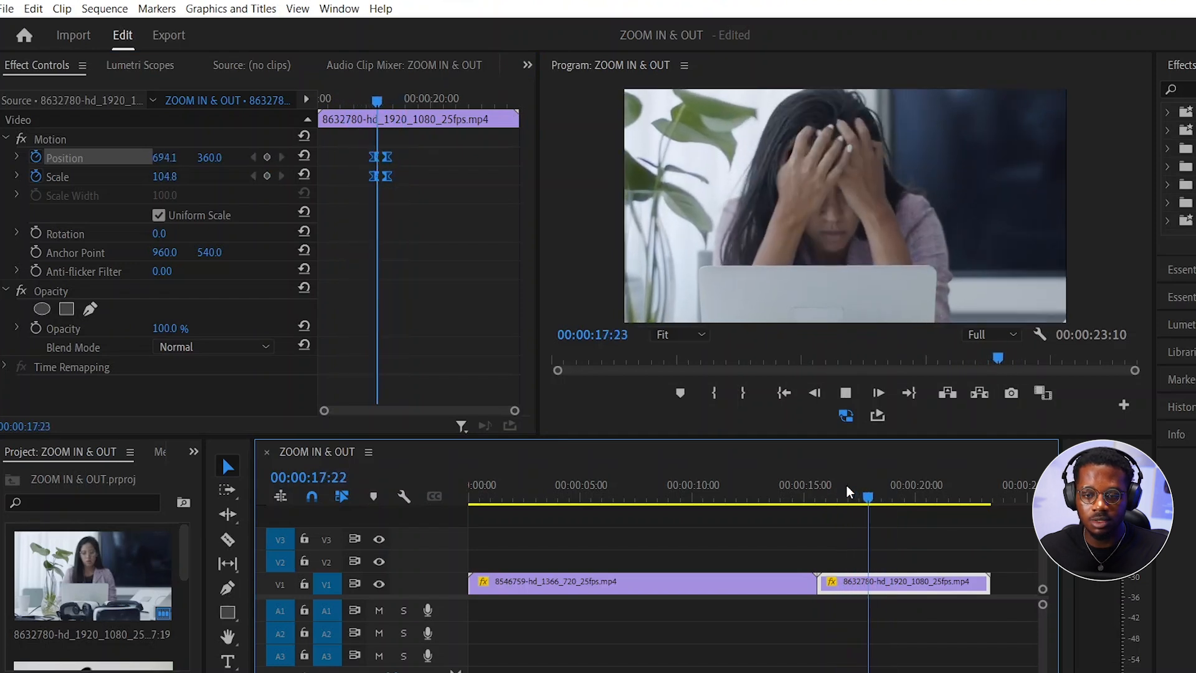
pyautogui.press('space')
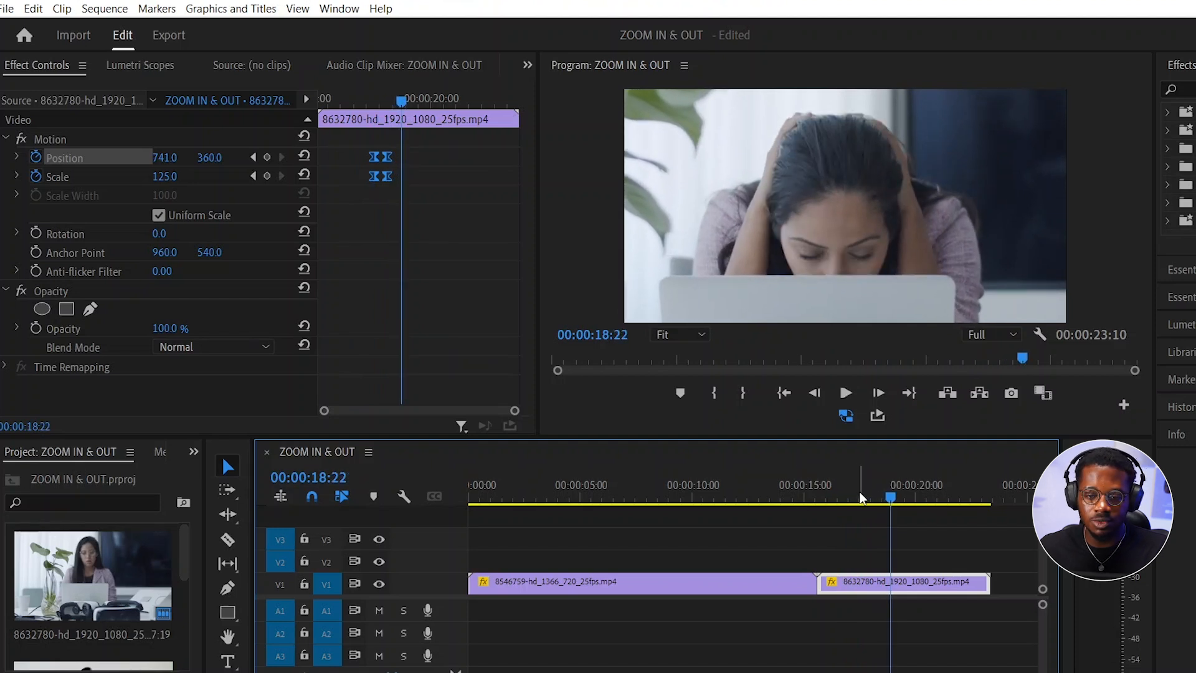
# Step: Set the second clip's starting Scale keyframe at 00:00:17:21 to 150
pyautogui.click(251, 176)
pyautogui.click(252, 176)
pyautogui.click(380, 221)
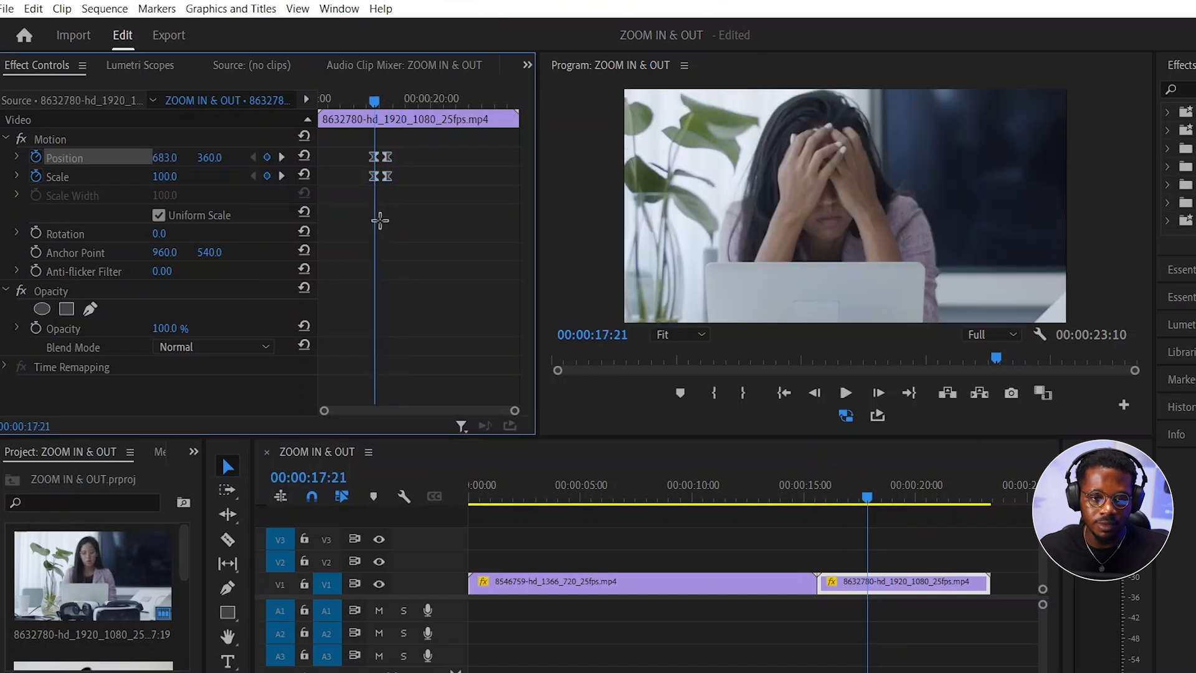
pyautogui.click(167, 176)
pyautogui.write('150')
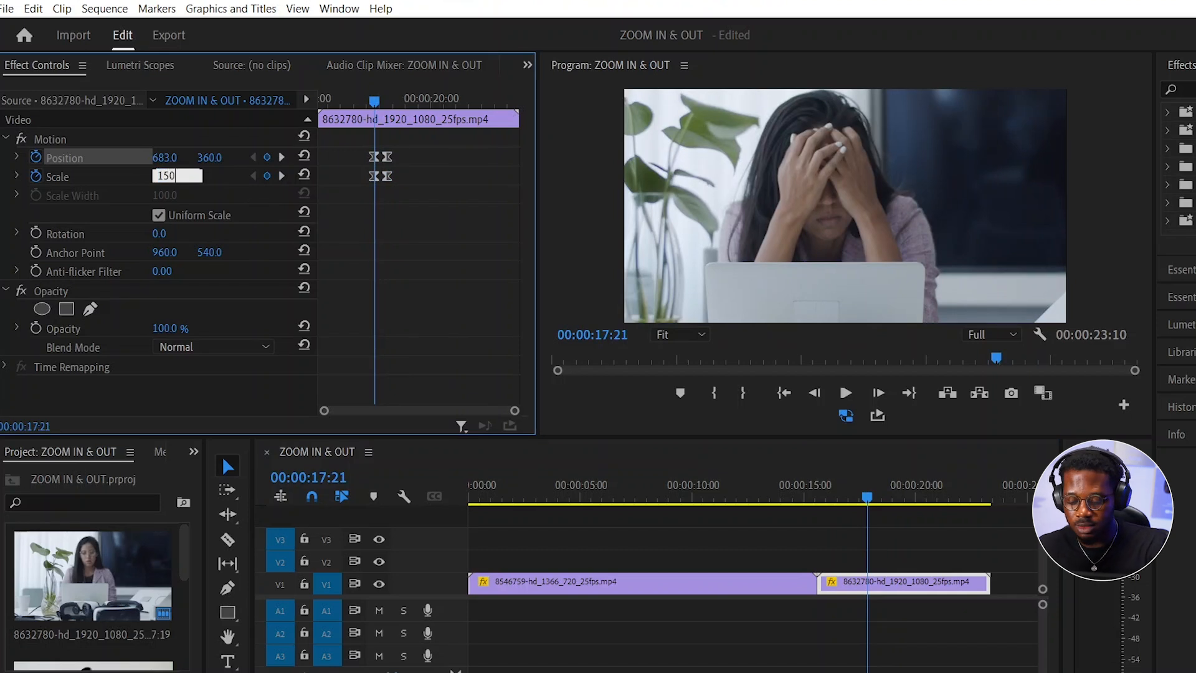
pyautogui.press('Return')
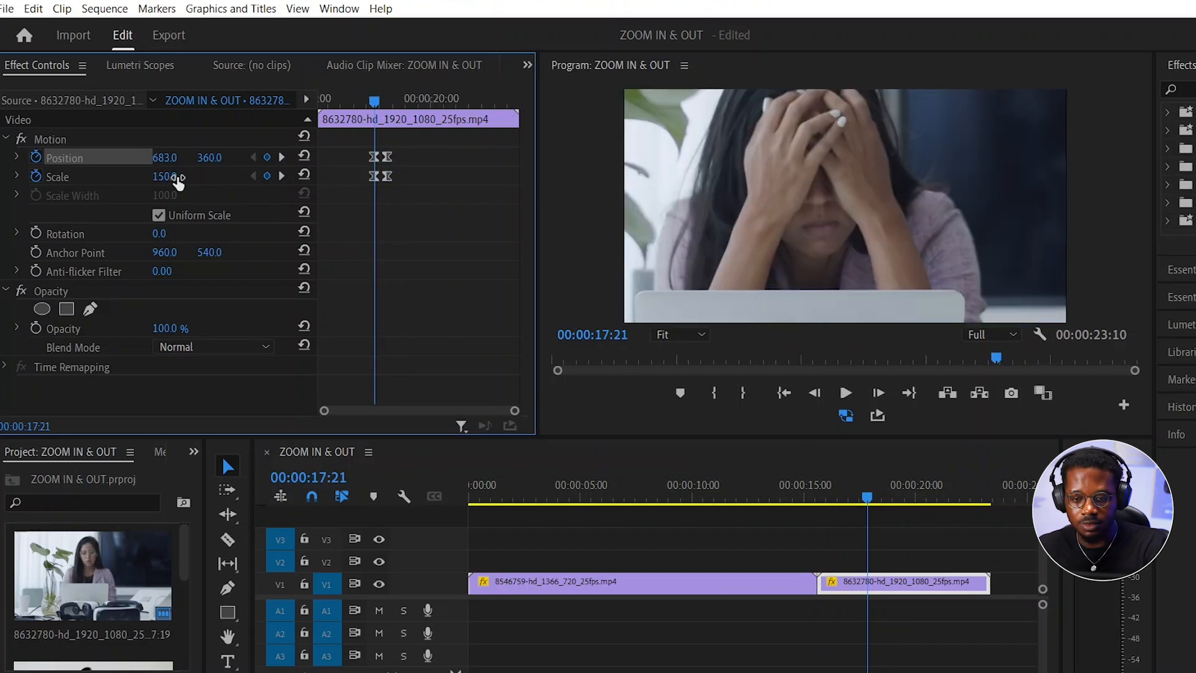
# Step: Set the second clip's ending Scale keyframe at 00:00:18:09 to 110 for a zoom-out
pyautogui.click(285, 172)
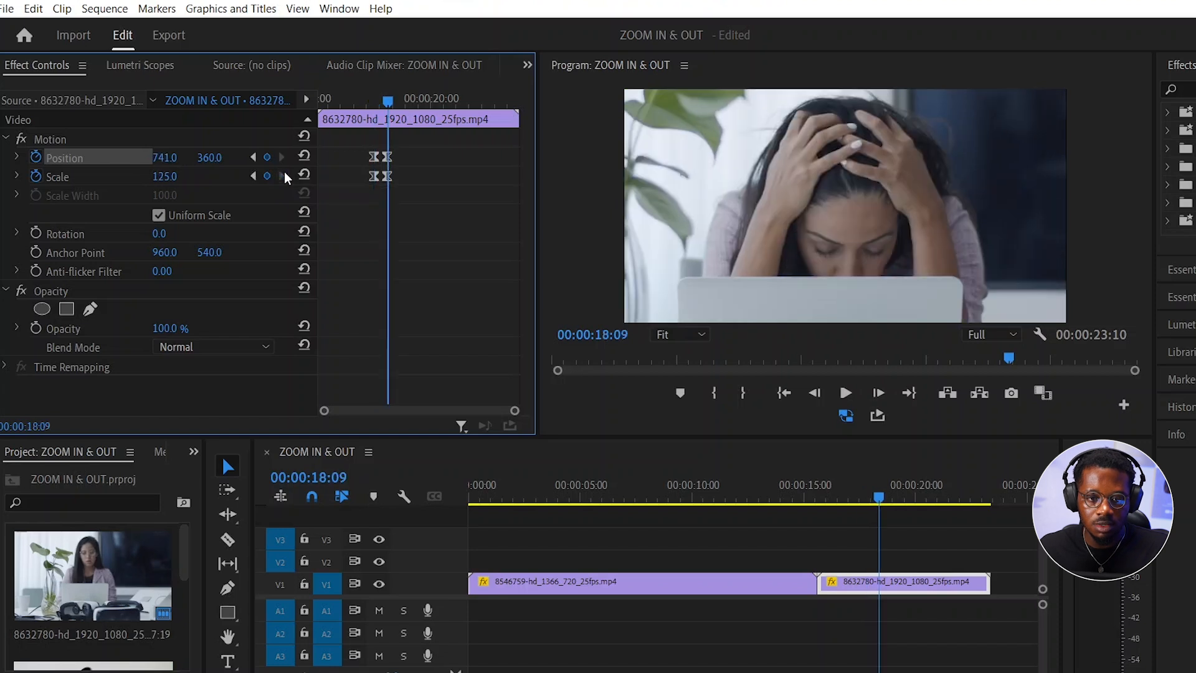
pyautogui.click(165, 178)
pyautogui.write('110')
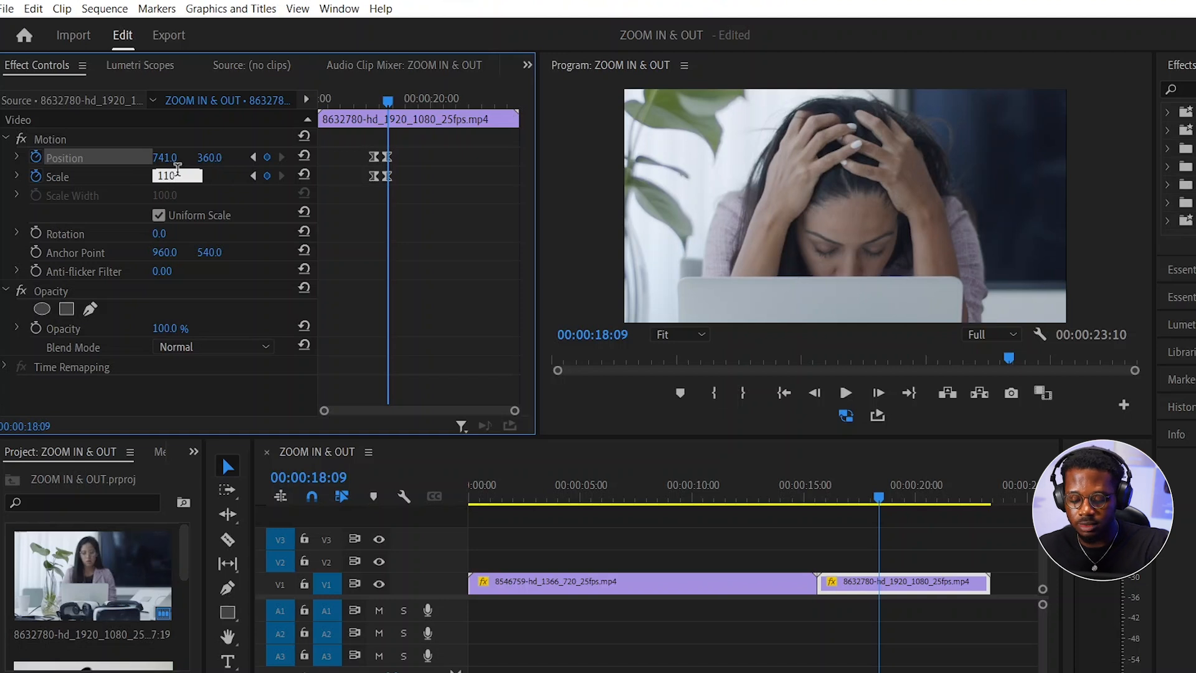
pyautogui.press('Return')
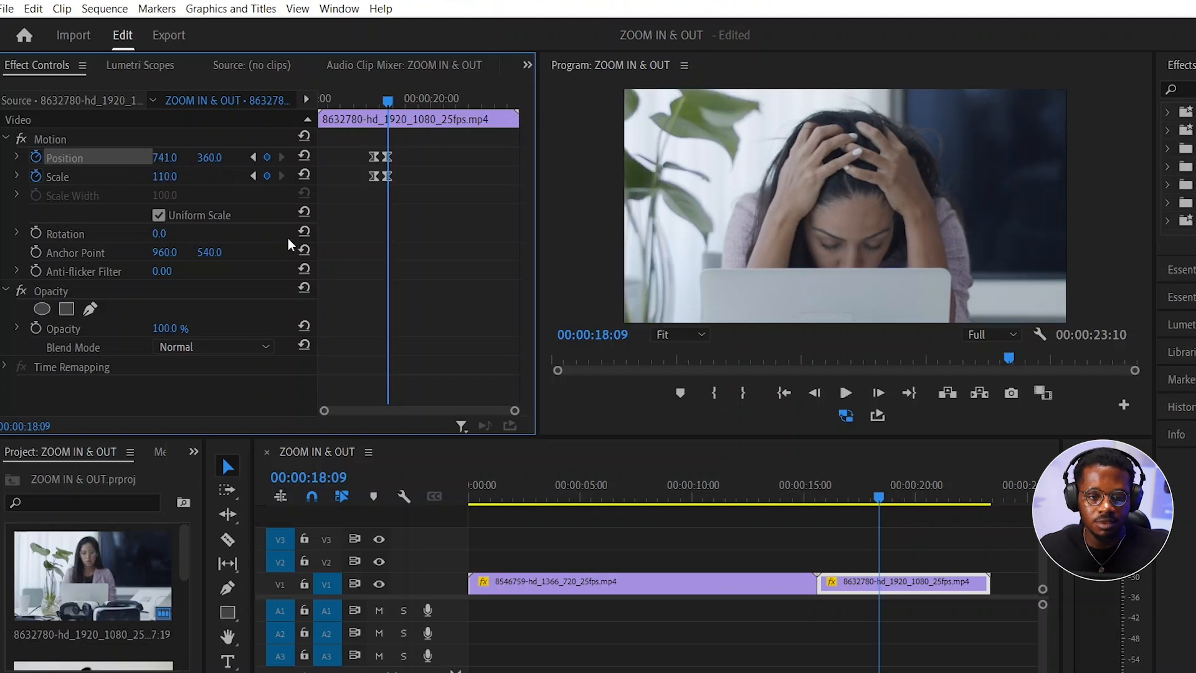
# Step: Play back the second clip's zoom-out twice from before its starting keyframes
pyautogui.click(853, 478)
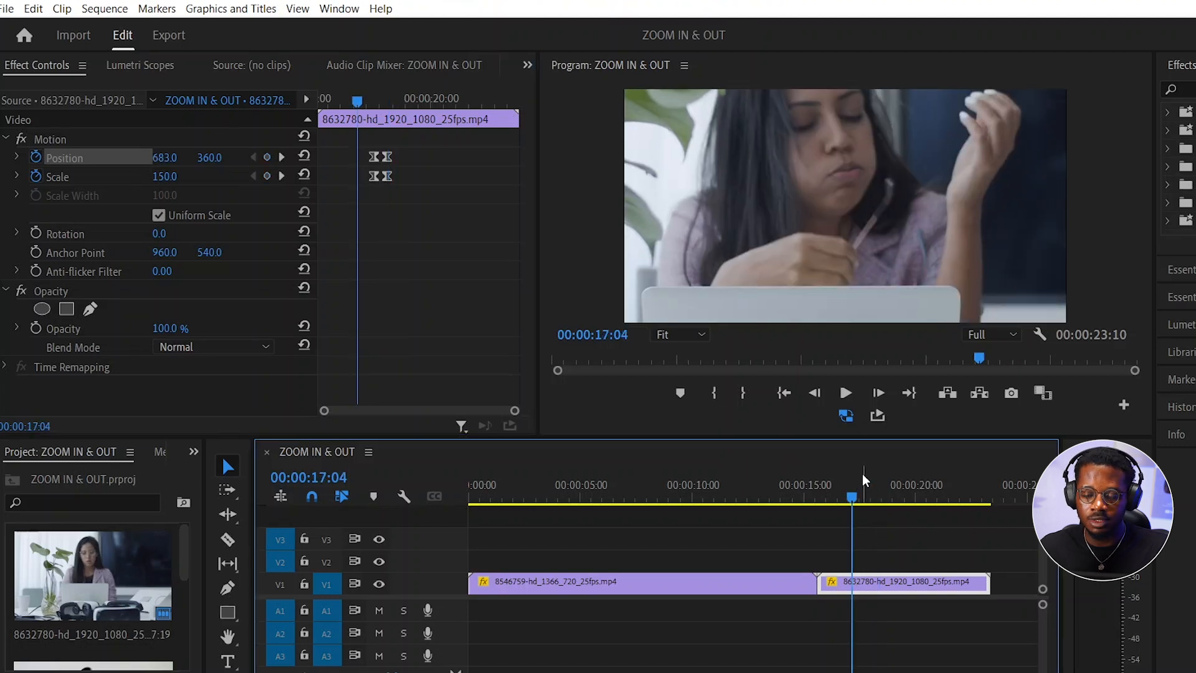
pyautogui.moveTo(853, 497); pyautogui.dragTo(850, 497)
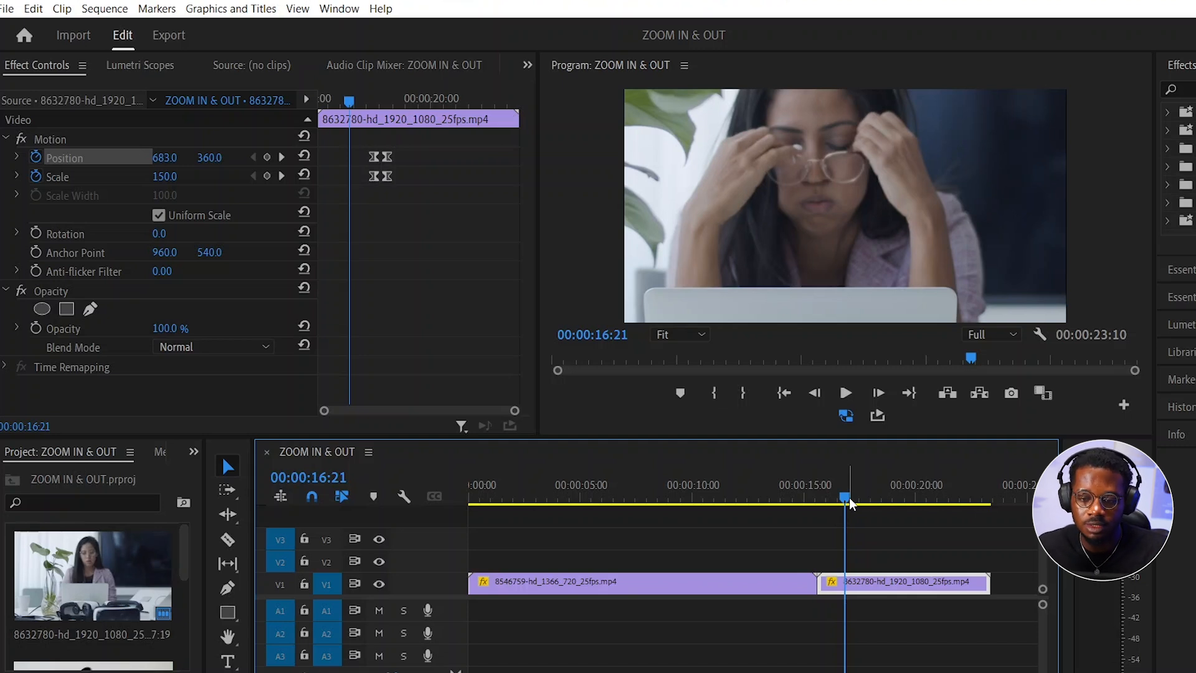
pyautogui.press('space')
pyautogui.press('space')
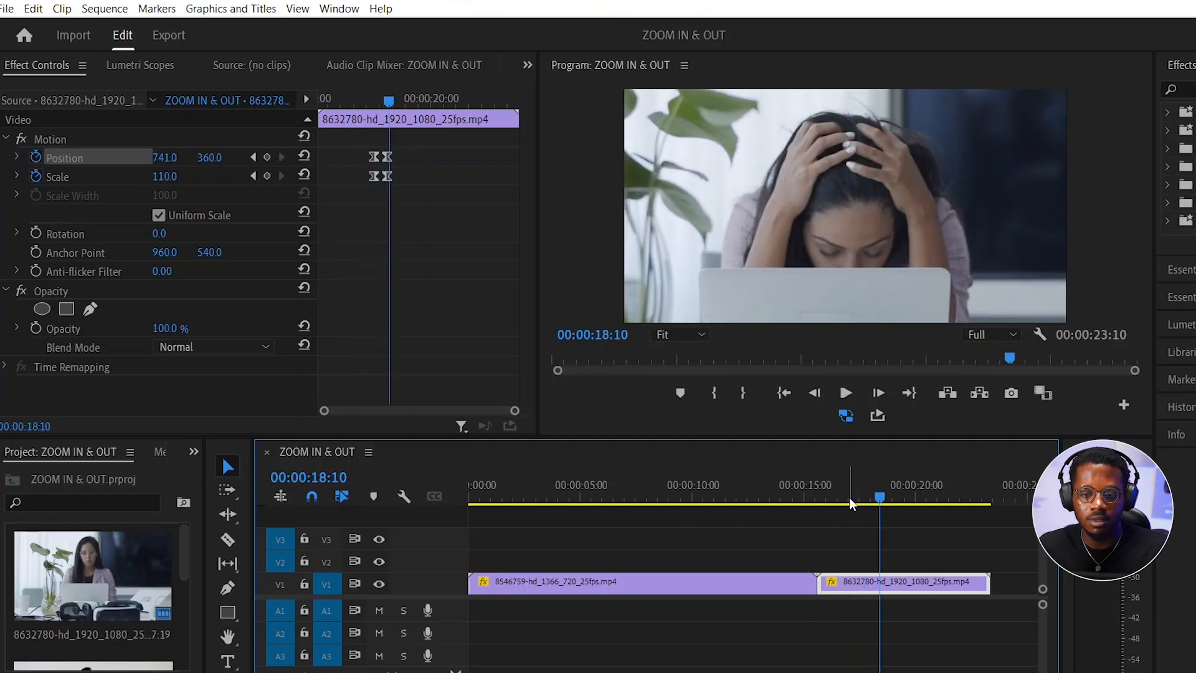
pyautogui.click(844, 492)
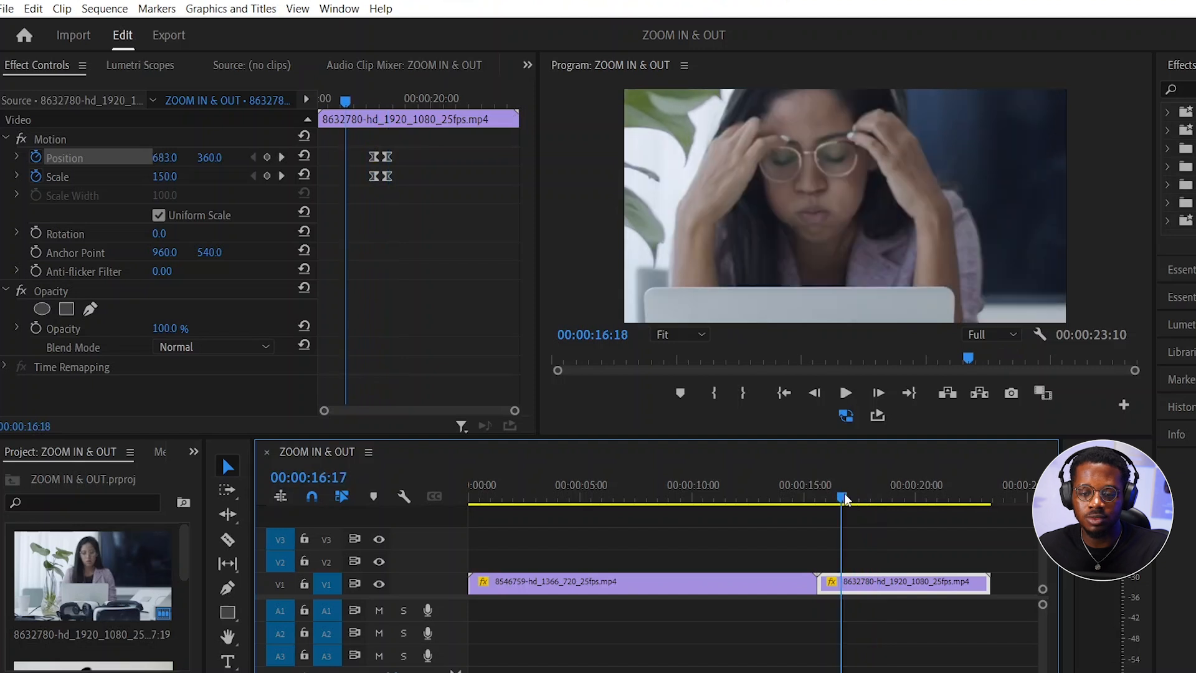
pyautogui.press('space')
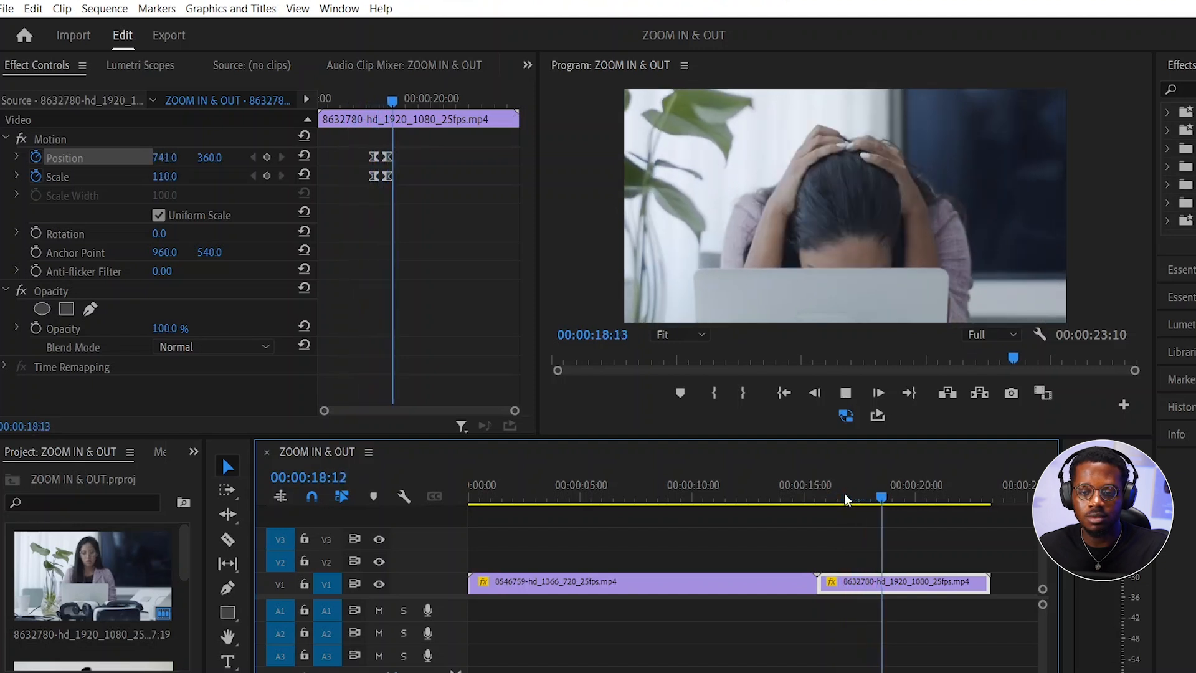
pyautogui.press('space')
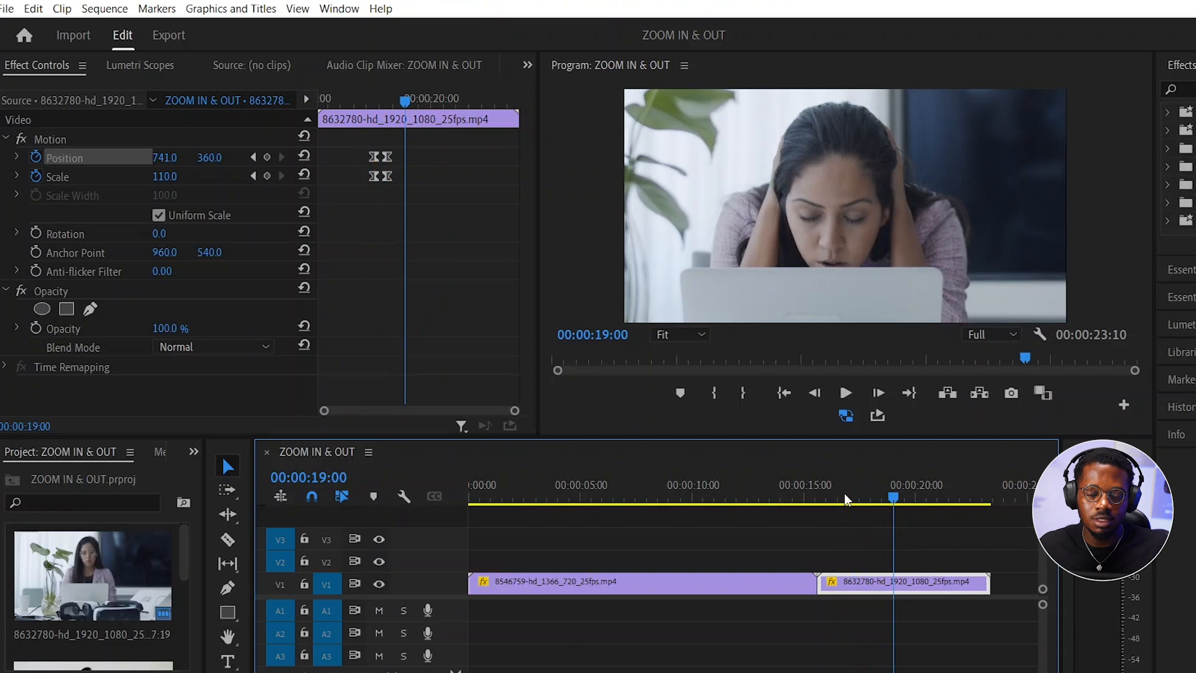